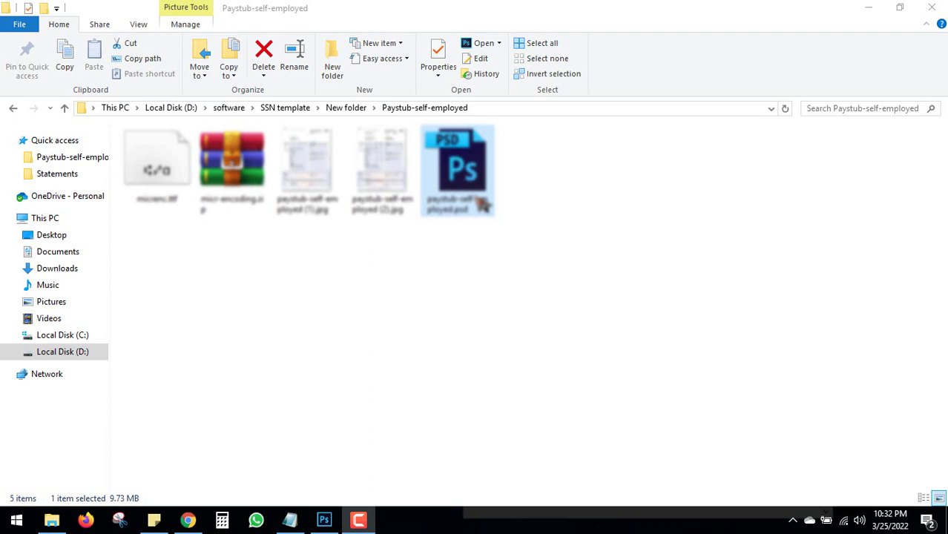
Open paystub-self-employed.psd from File Explorer in Photoshop
double_click(480, 204)
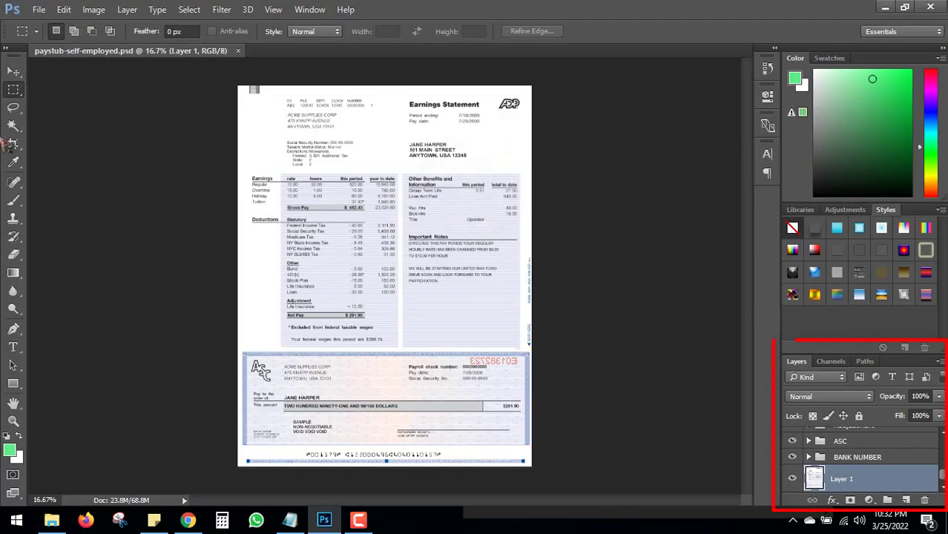
click(14, 72)
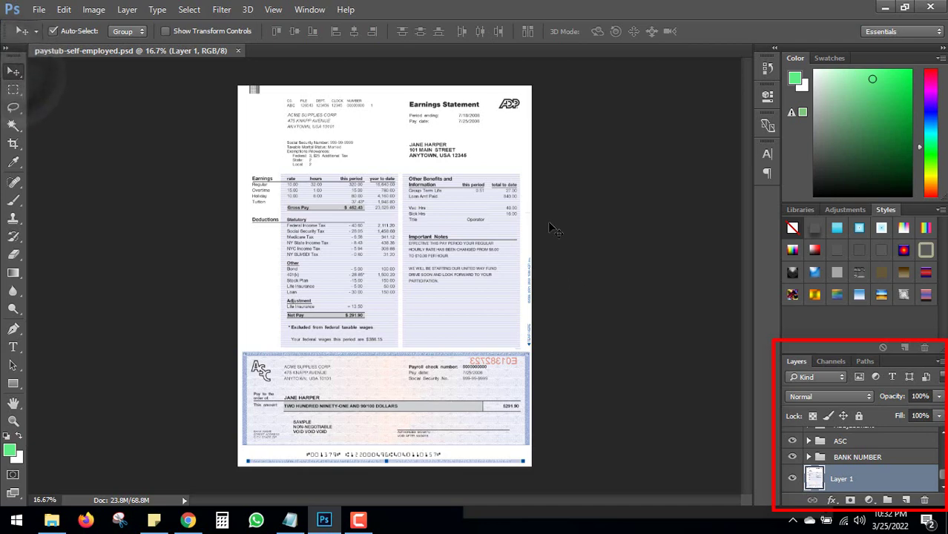
scroll(552, 208, up, 1)
scroll(557, 200, up, 1)
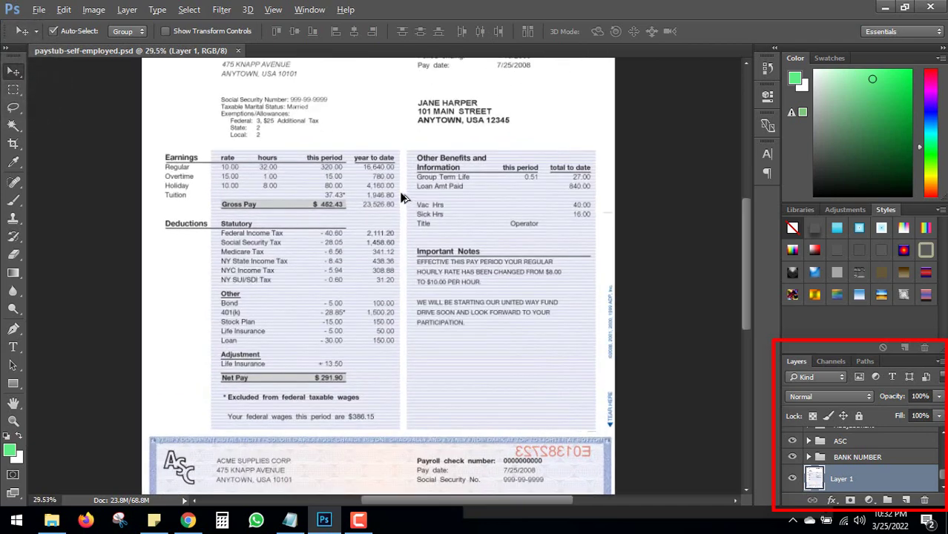
scroll(564, 185, up, 1)
scroll(571, 174, up, 1)
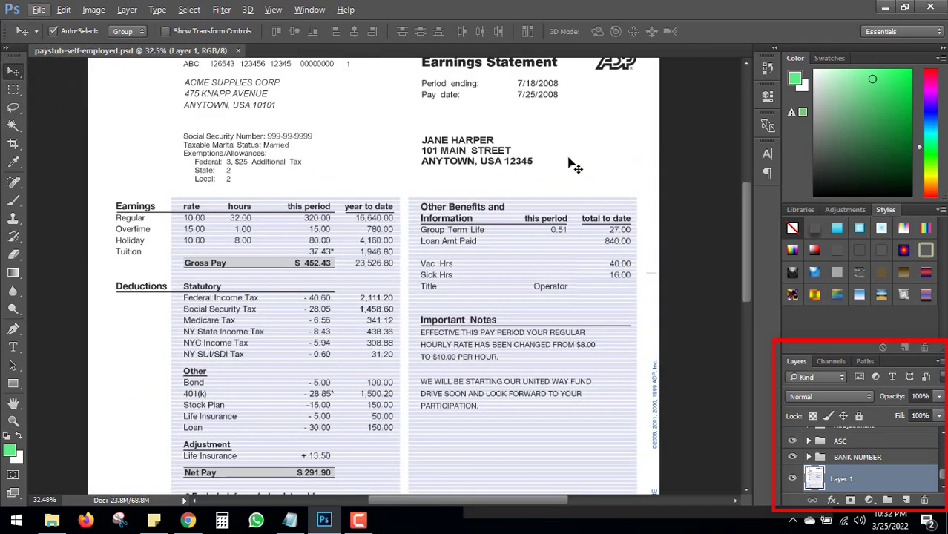
scroll(475, 193, up, 3)
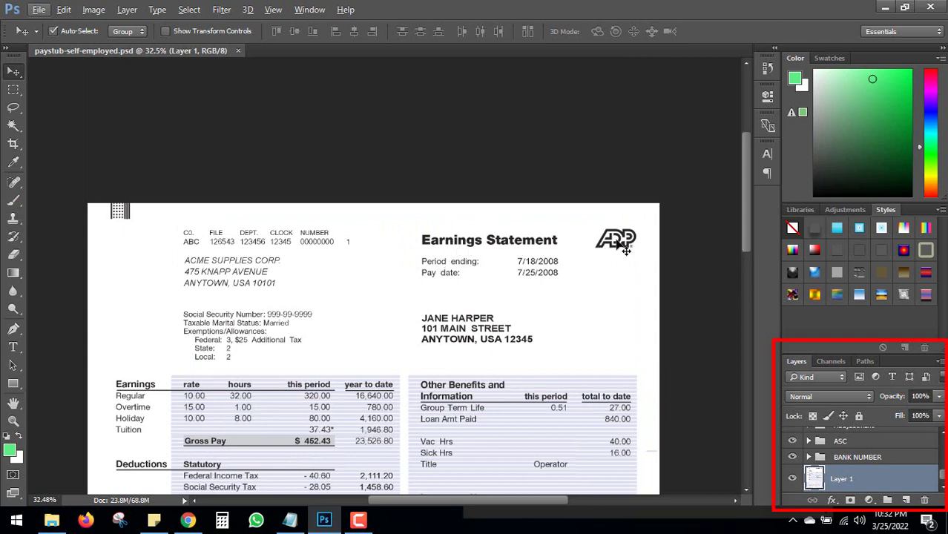
scroll(356, 289, down, 1)
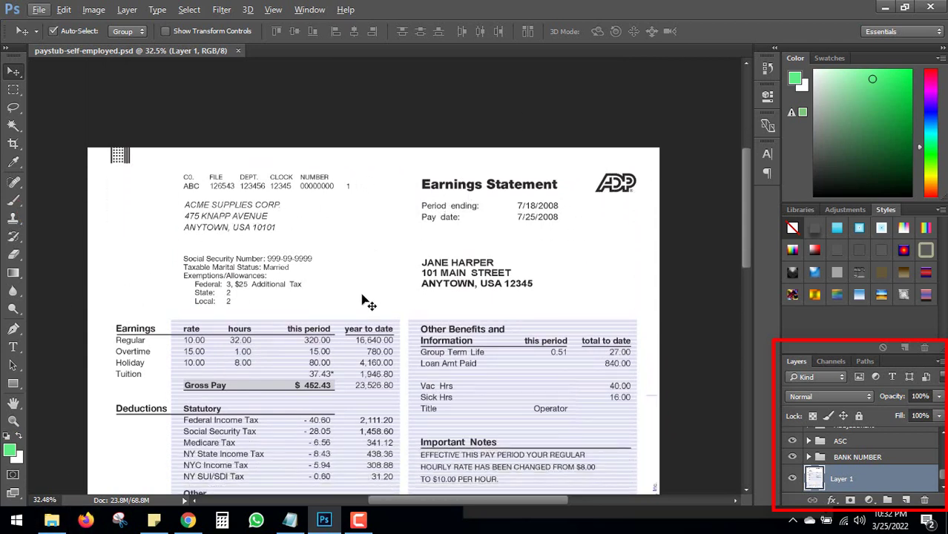
scroll(369, 326, down, 1)
scroll(377, 350, down, 1)
scroll(379, 354, down, 2)
scroll(379, 359, down, 2)
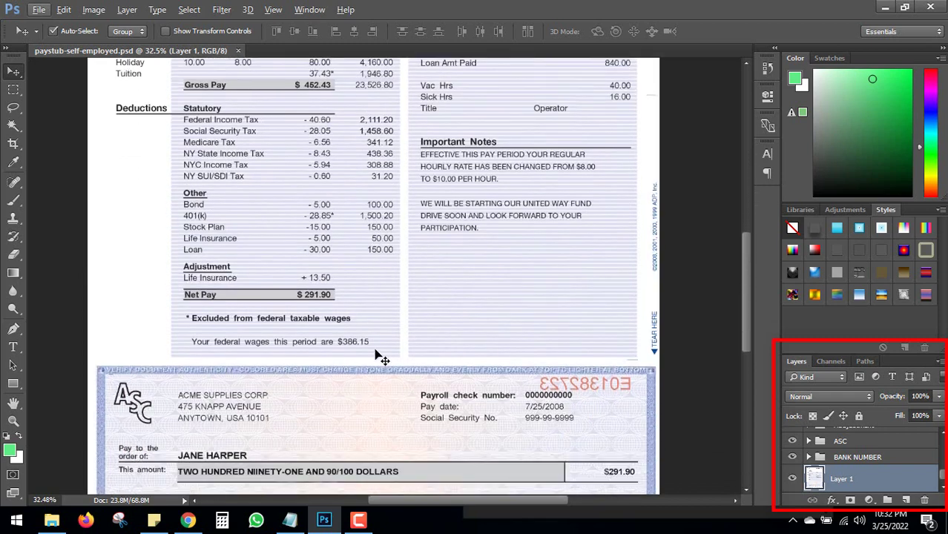
scroll(380, 358, down, 1)
scroll(379, 358, down, 1)
scroll(380, 358, down, 1)
scroll(380, 360, down, 1)
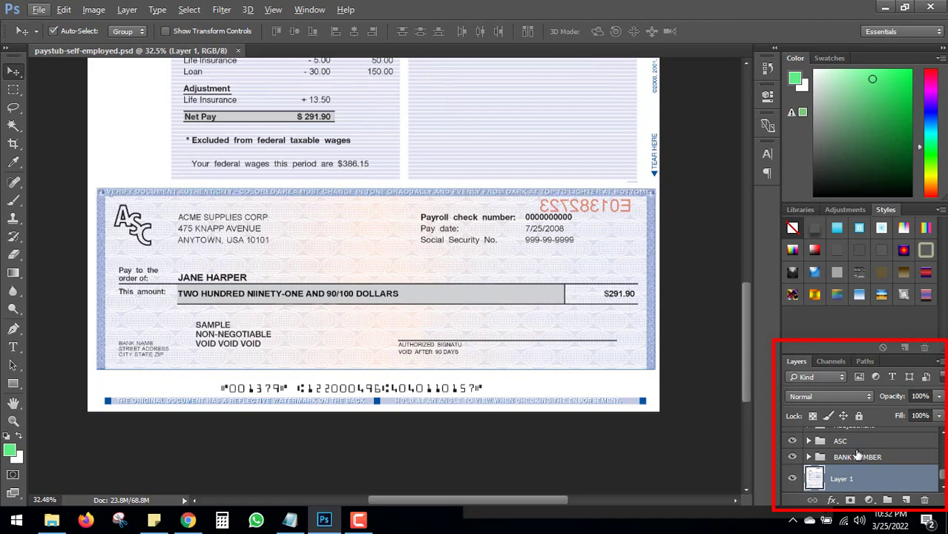
scroll(792, 464, up, 2)
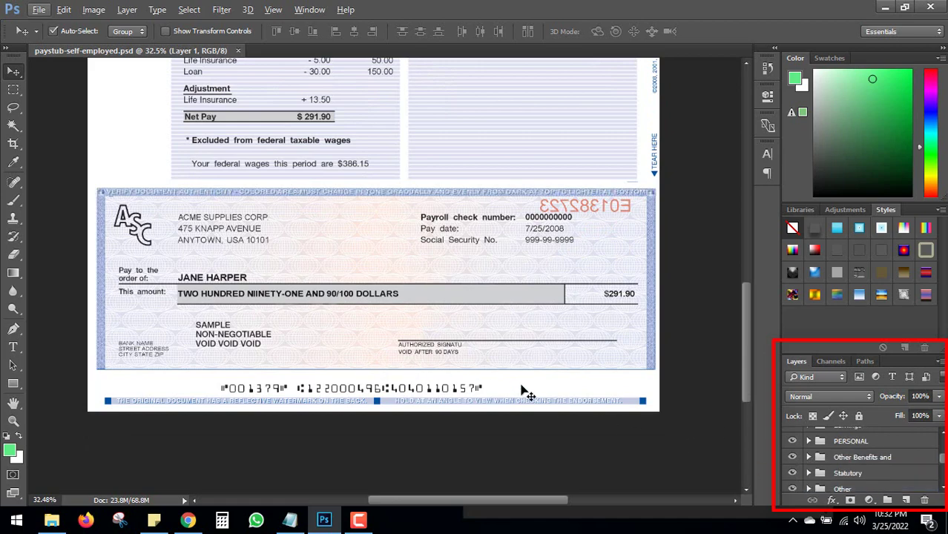
scroll(519, 391, right, 1)
scroll(470, 330, down, 2)
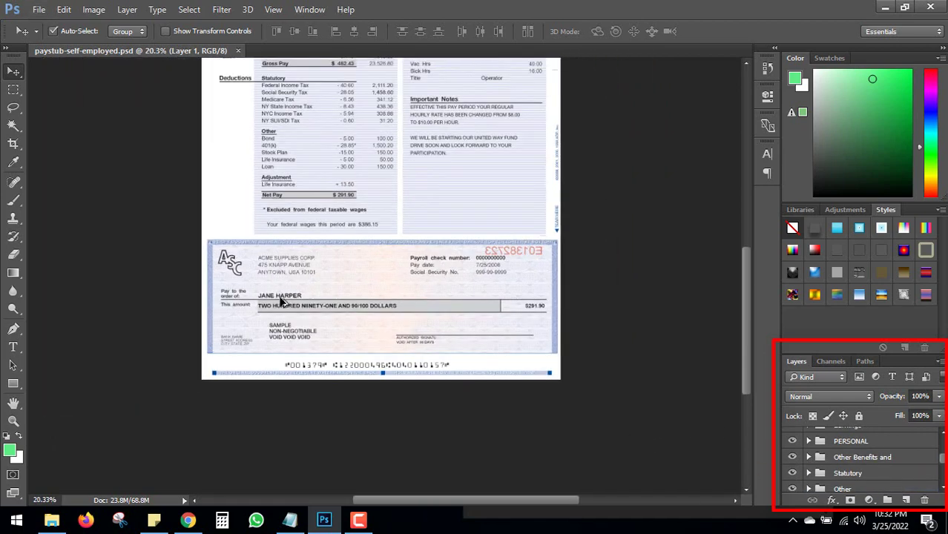
scroll(373, 304, down, 2)
scroll(378, 304, up, 1)
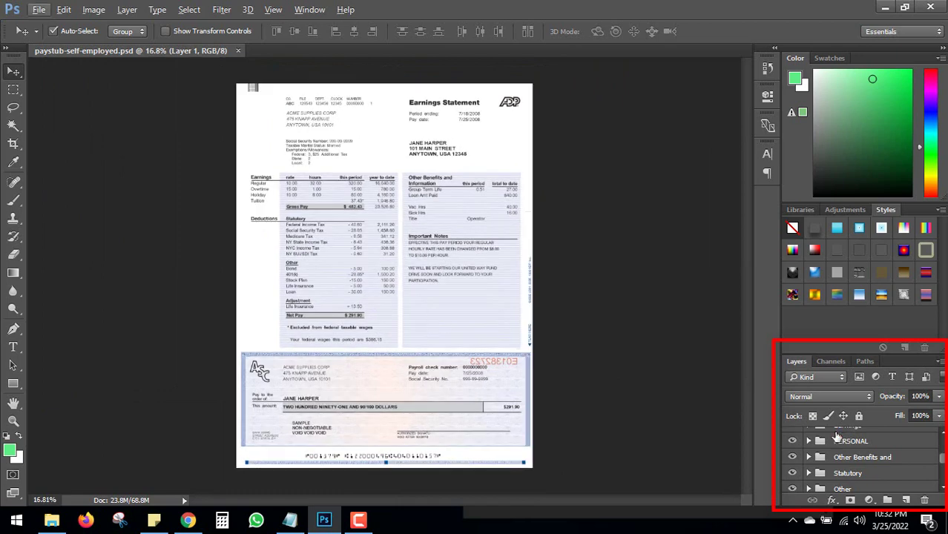
scroll(805, 486, down, 2)
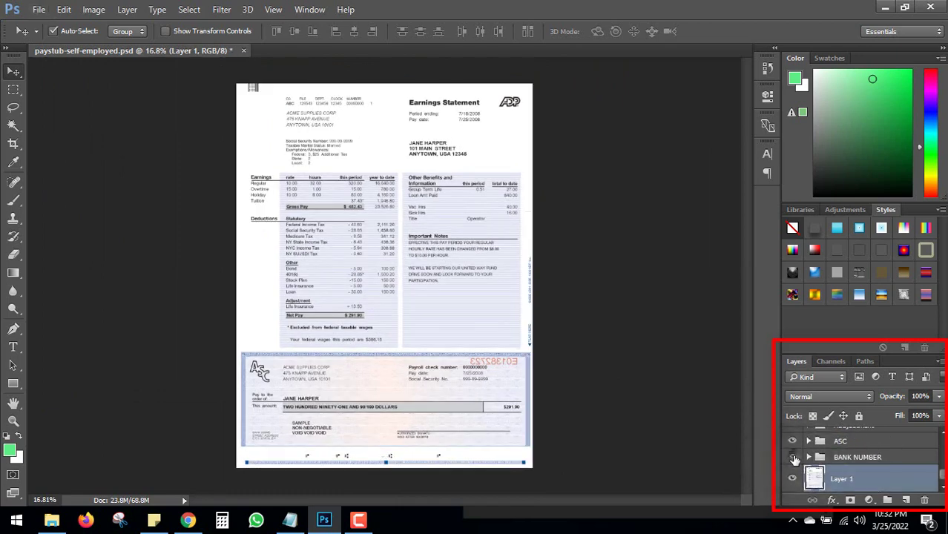
click(792, 458)
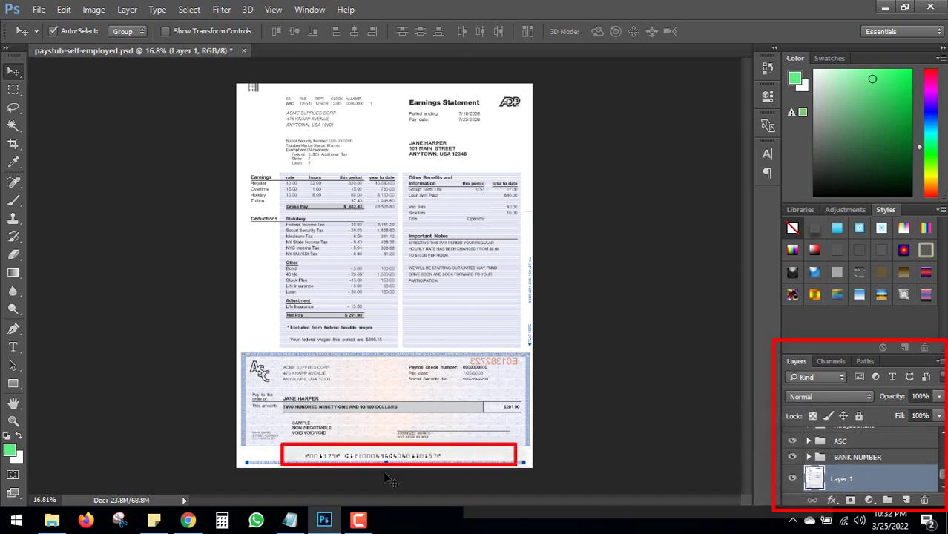
key(super)
key(Escape)
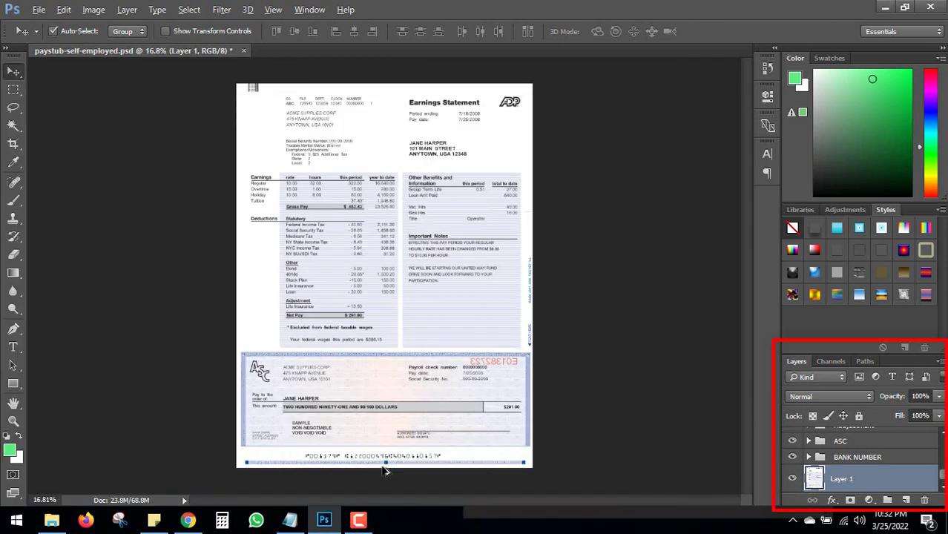
scroll(383, 471, up, 5)
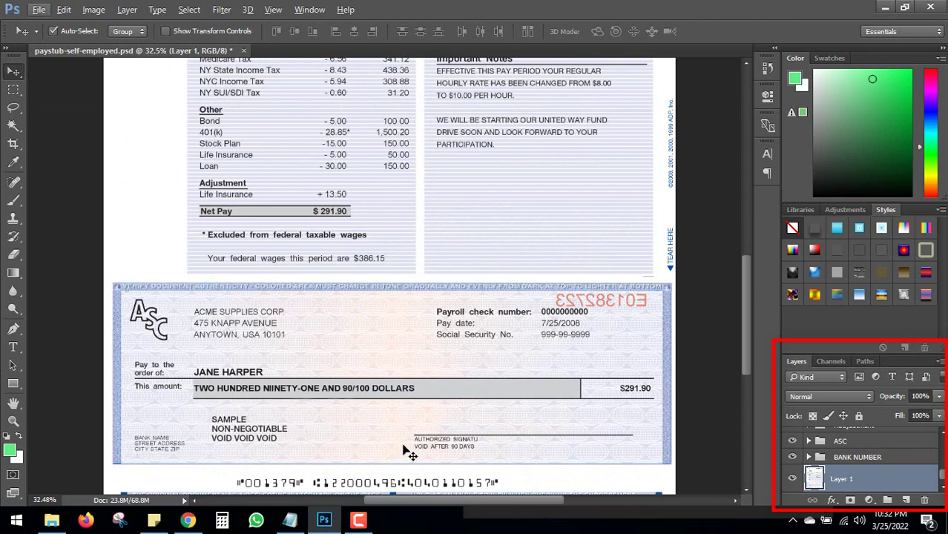
scroll(406, 453, down, 3)
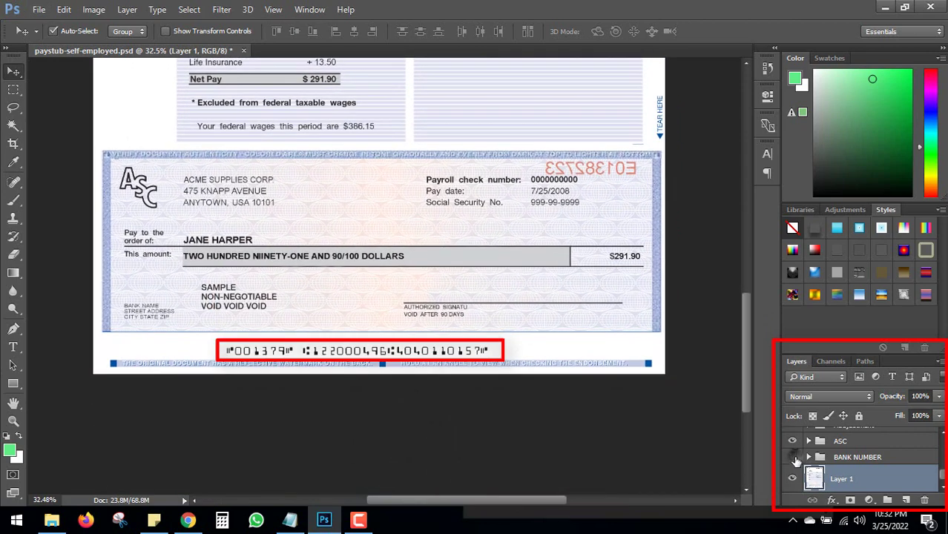
click(792, 457)
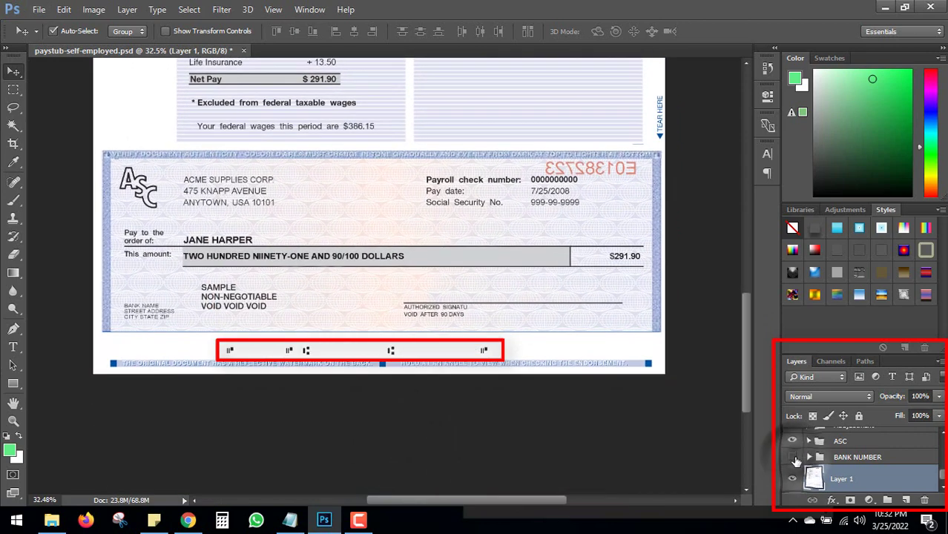
click(12, 347)
click(258, 350)
double_click(258, 350)
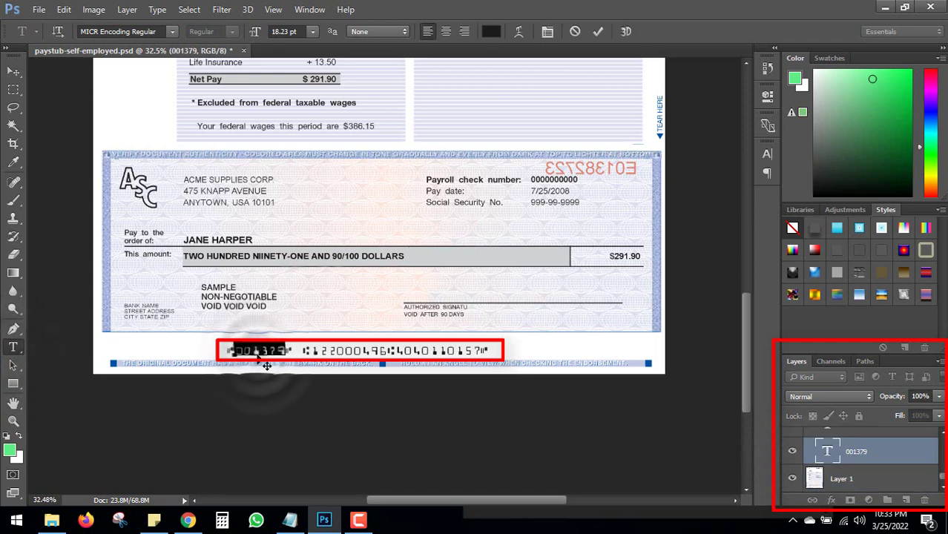
click(12, 71)
click(13, 347)
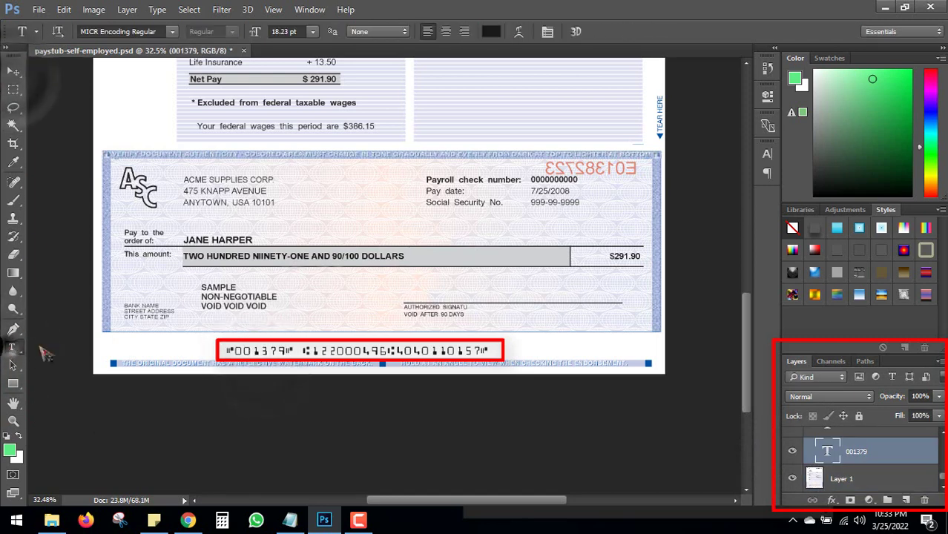
click(348, 351)
double_click(349, 350)
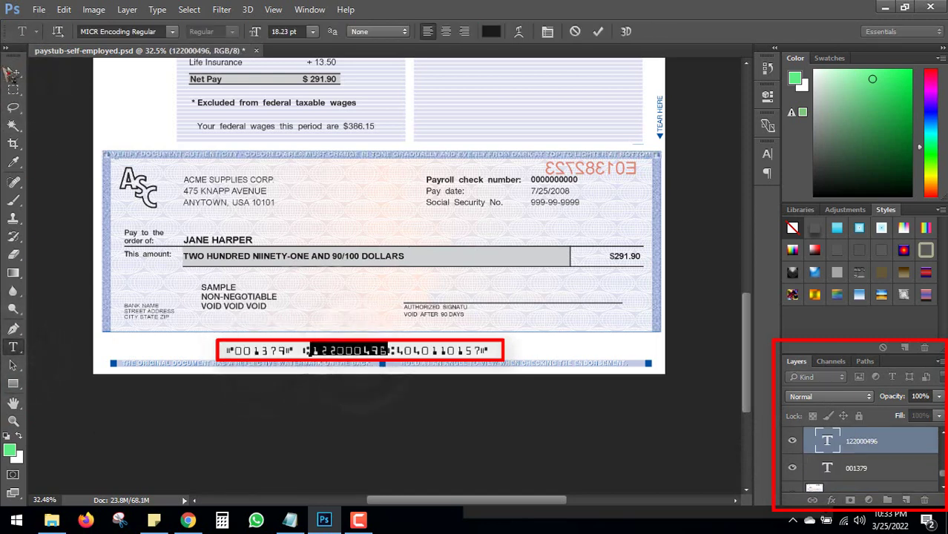
click(12, 72)
click(13, 347)
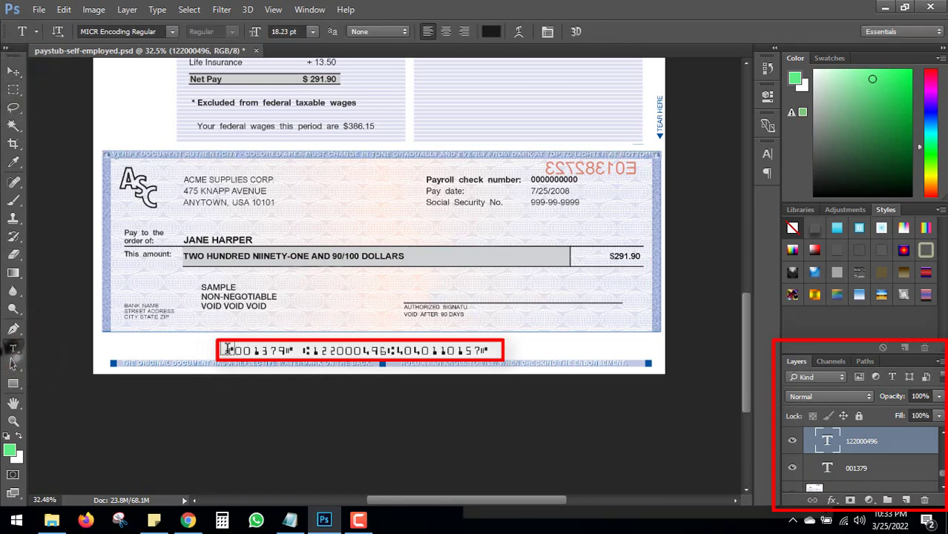
click(430, 350)
double_click(430, 350)
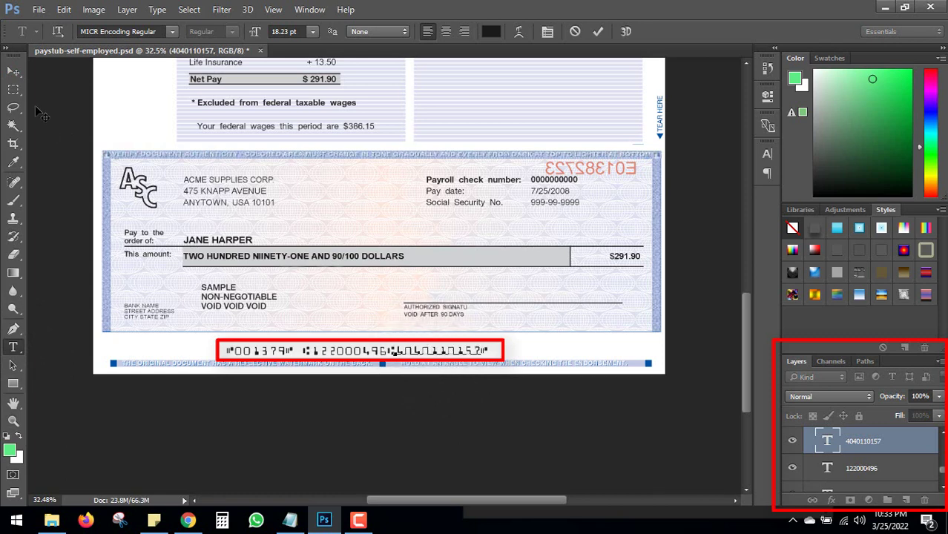
click(13, 70)
Open the check's CITY STATE ZIP line for editing and commit it
click(13, 347)
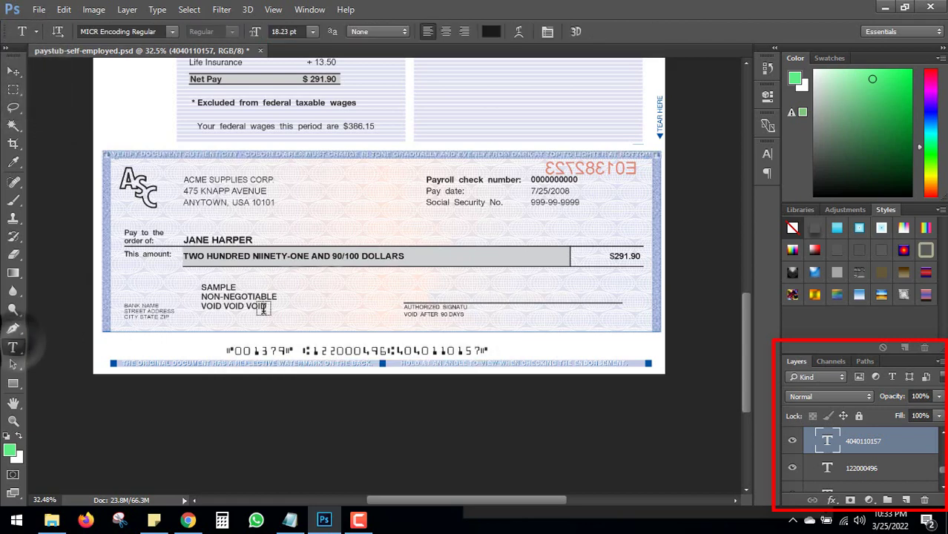
click(143, 316)
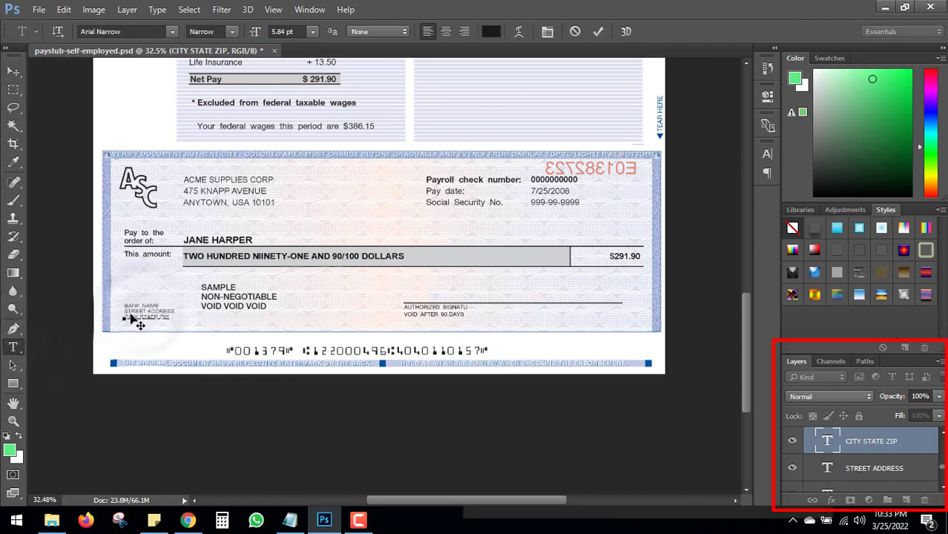
scroll(141, 319, up, 2)
scroll(137, 327, up, 3)
scroll(141, 326, up, 1)
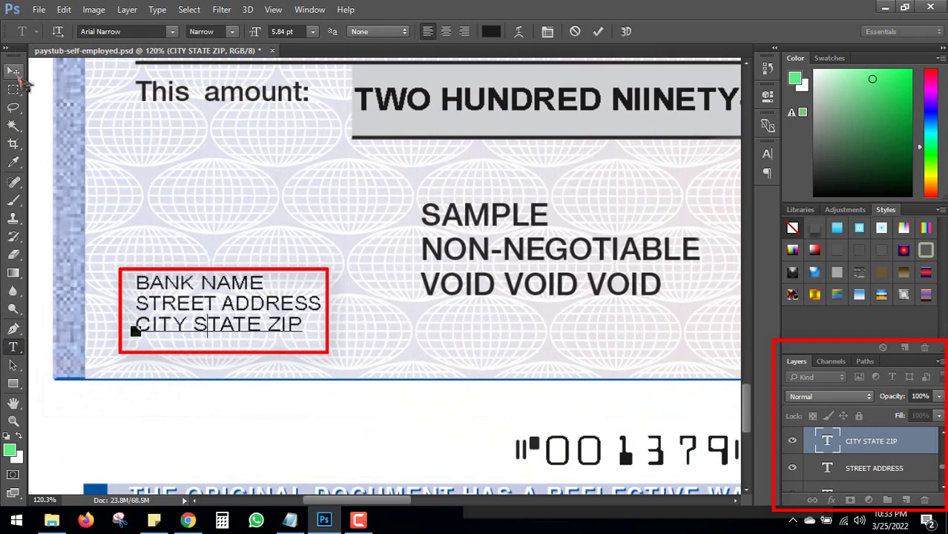
click(13, 71)
Open and commit the check's STREET ADDRESS and BANK NAME text layers
click(14, 347)
click(178, 300)
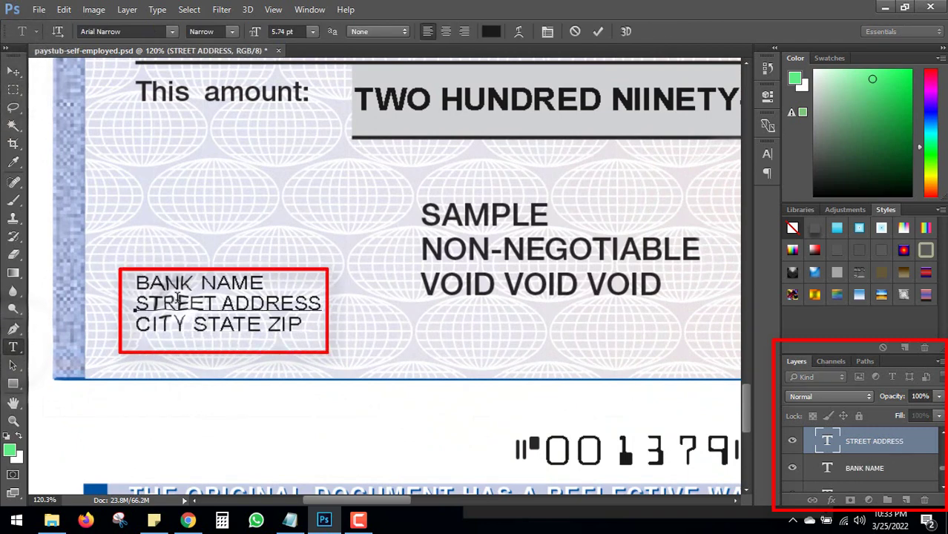
click(14, 72)
click(13, 346)
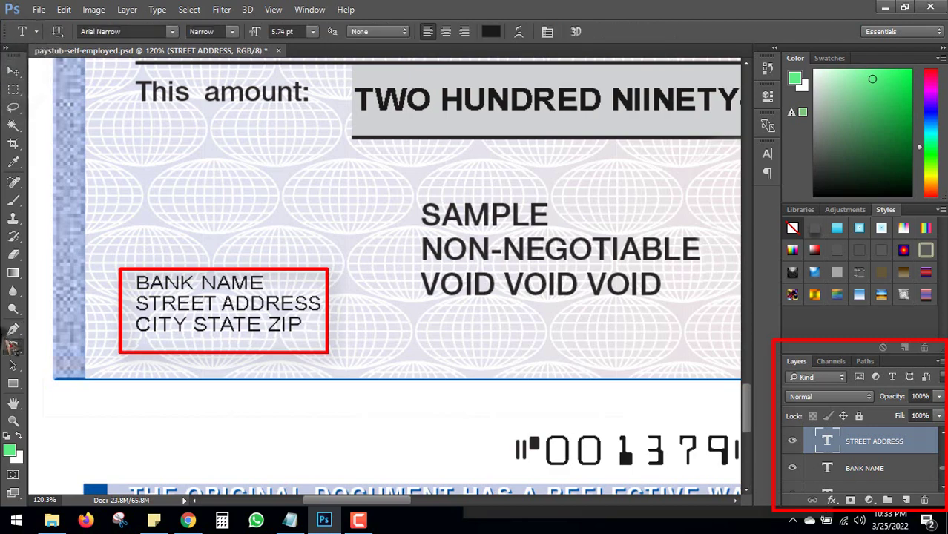
click(137, 283)
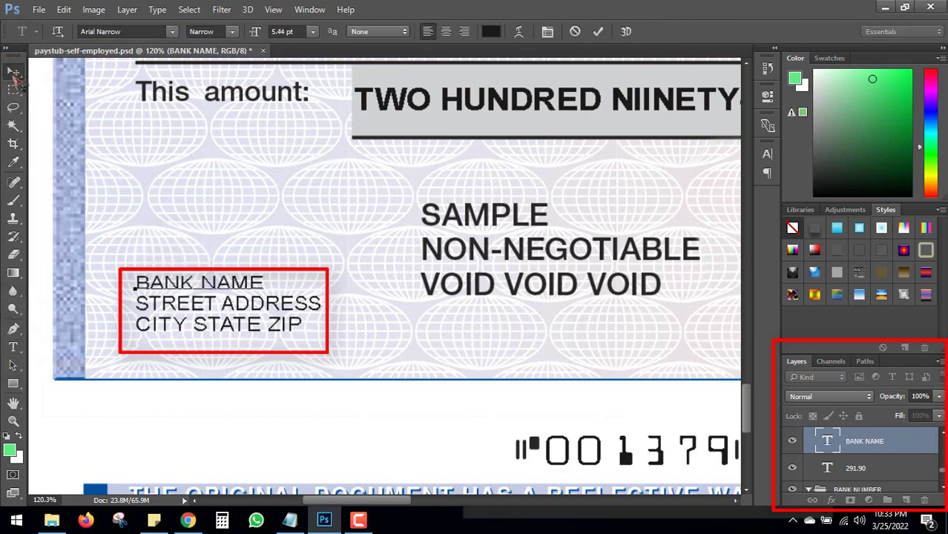
click(13, 71)
Zoom and pan to get a close view of the payroll number, pay date and SSN
scroll(271, 216, down, 1)
scroll(271, 216, down, 5)
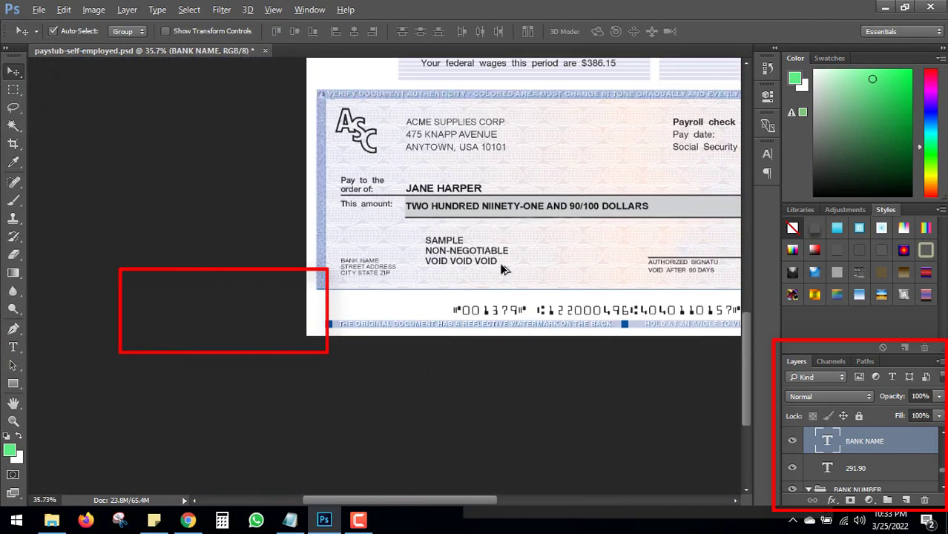
drag(601, 226, 379, 320)
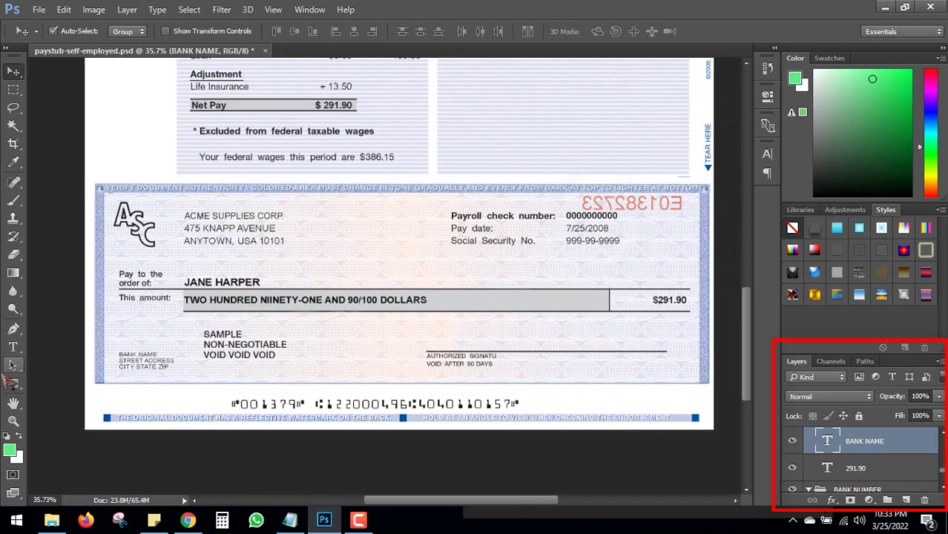
click(13, 347)
scroll(597, 304, up, 1)
Open the check's social security number text for editing and commit it
scroll(601, 267, up, 2)
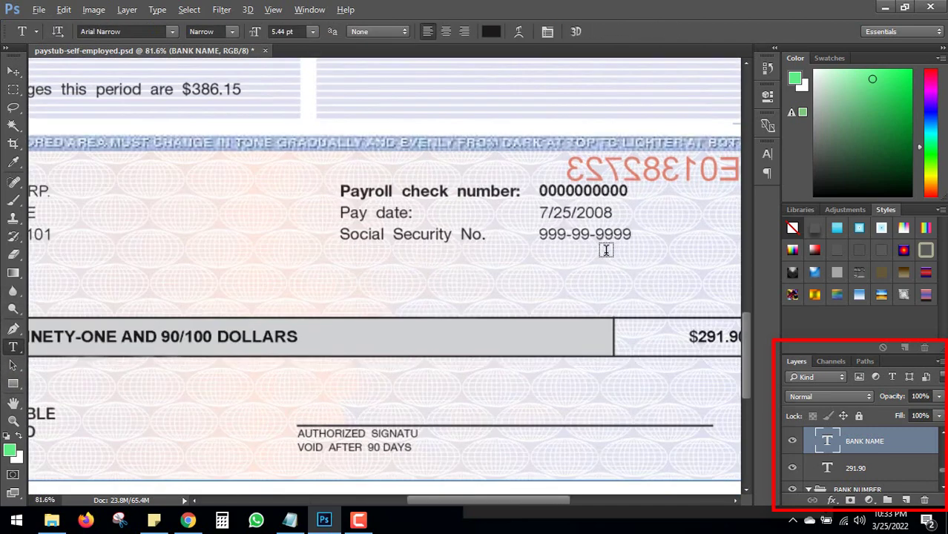
scroll(603, 247, up, 1)
click(583, 229)
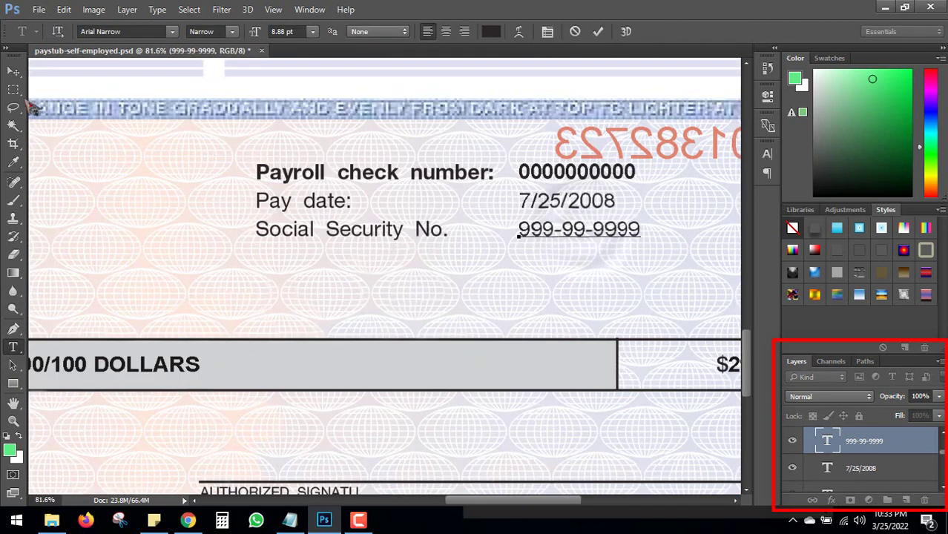
click(14, 71)
Open and commit the 7/25/2008 pay date text, then pan to the check's left side
click(13, 347)
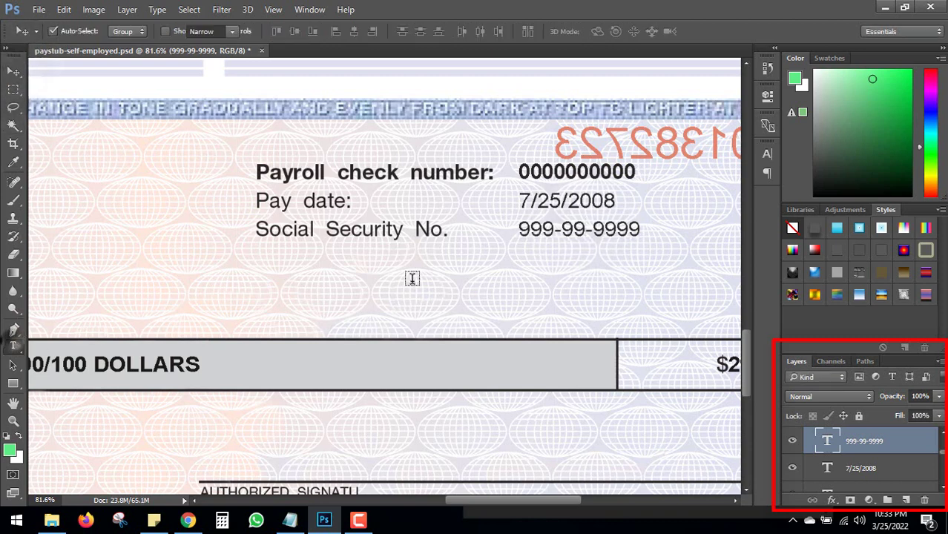
click(580, 201)
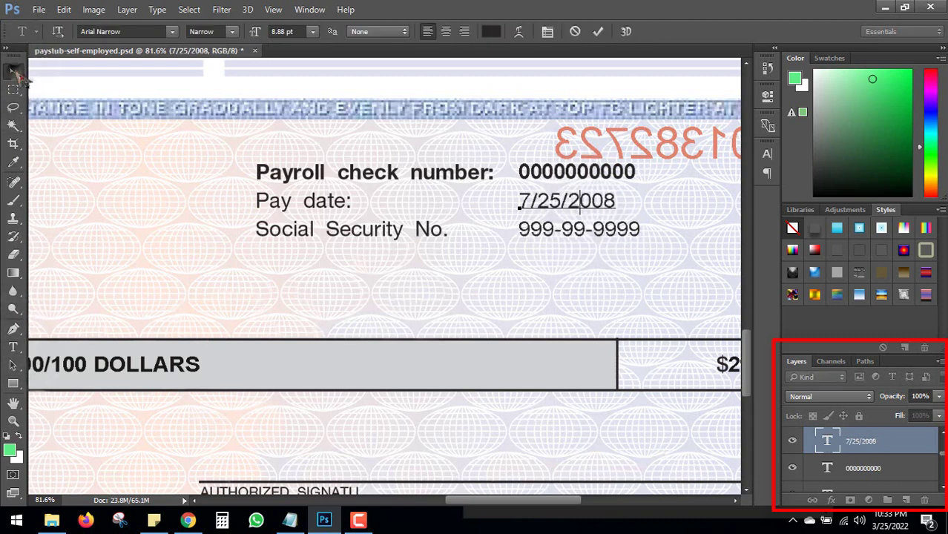
click(13, 71)
click(16, 347)
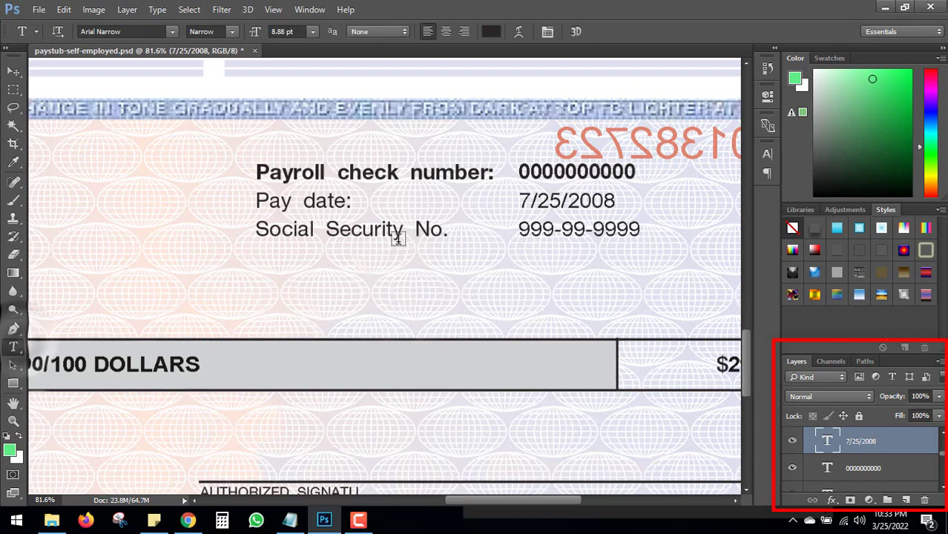
drag(180, 239, 678, 239)
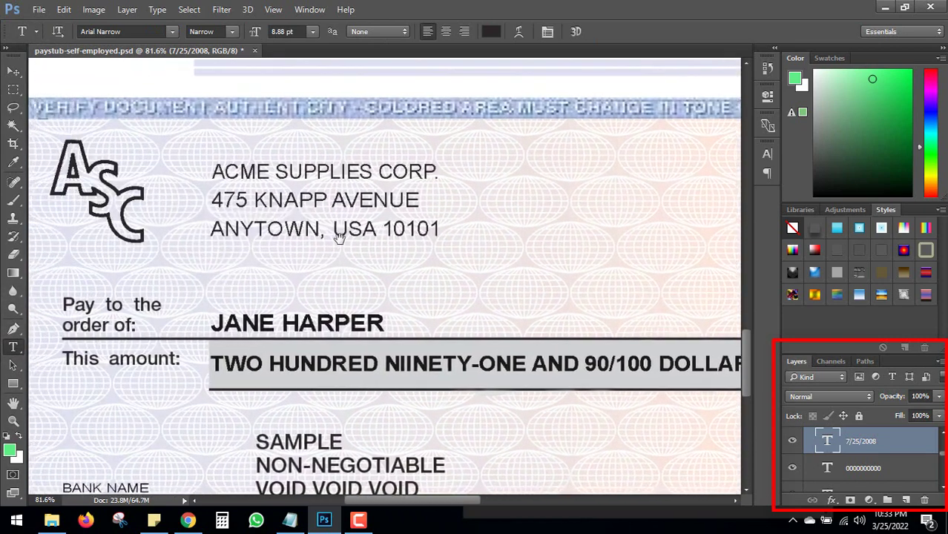
click(298, 200)
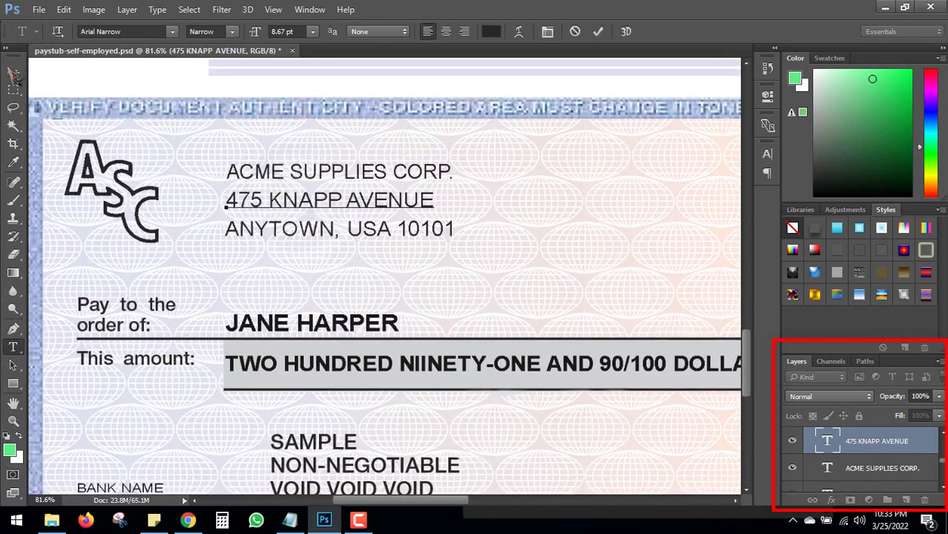
click(13, 71)
click(14, 346)
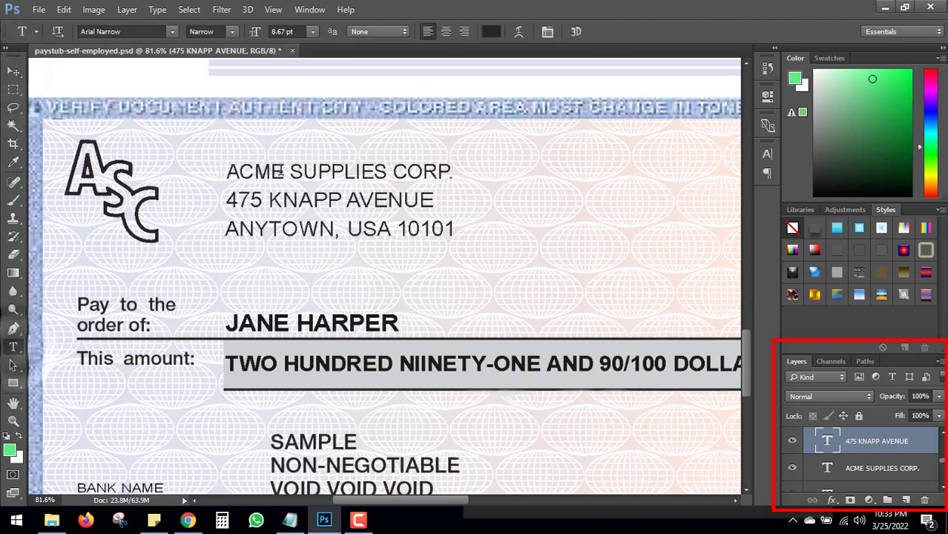
triple_click(245, 171)
click(13, 71)
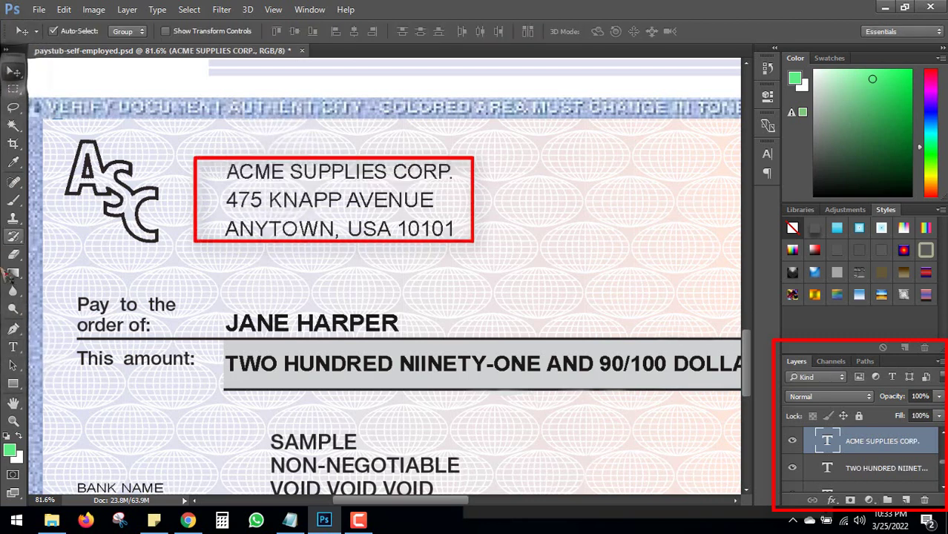
click(14, 347)
click(222, 229)
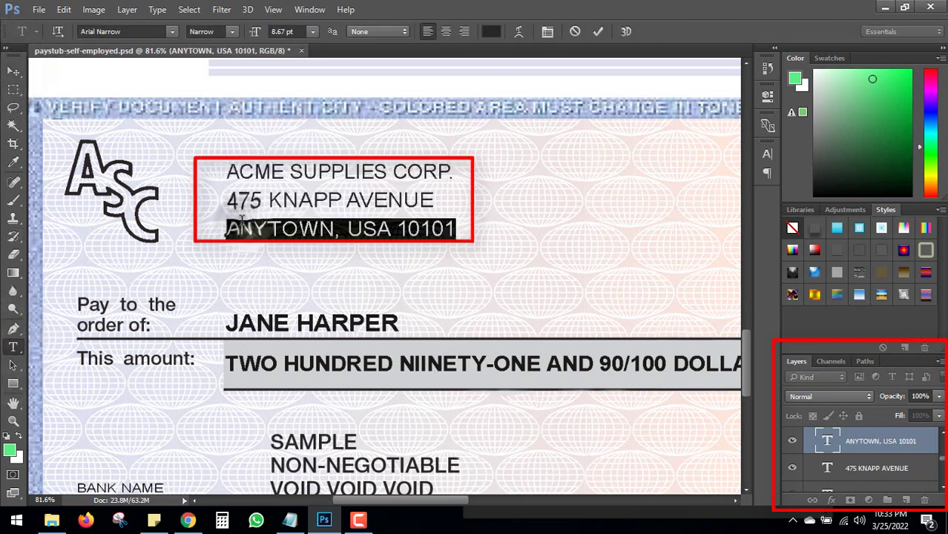
drag(225, 229, 453, 229)
click(14, 71)
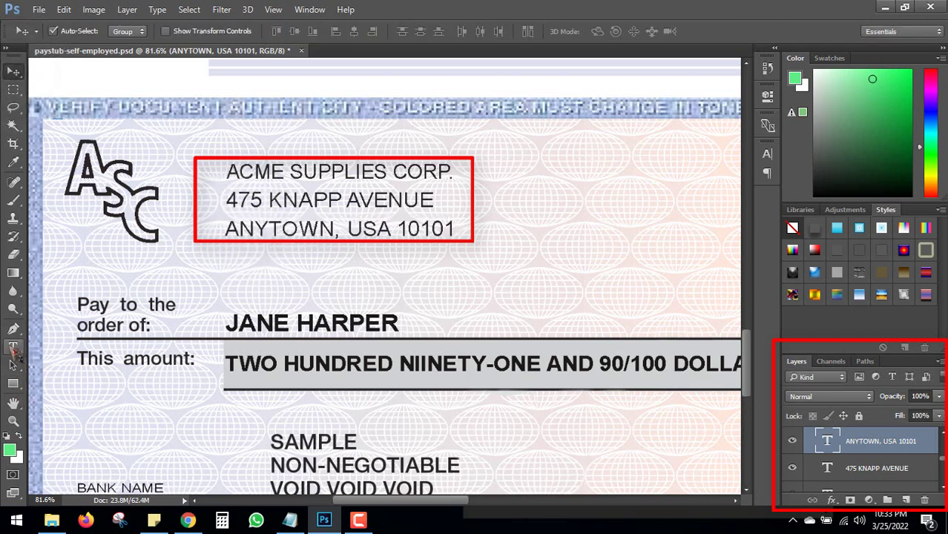
click(13, 346)
drag(225, 324, 398, 323)
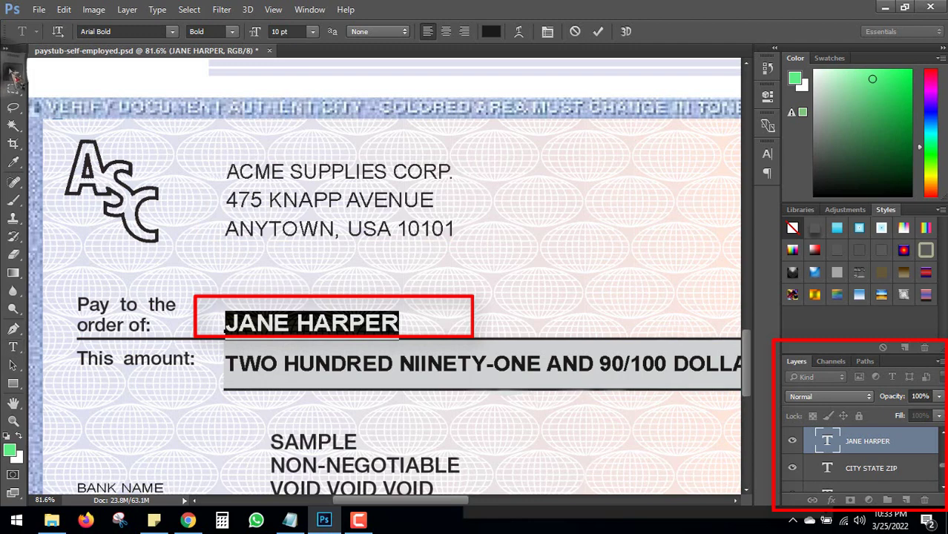
click(14, 74)
click(14, 347)
double_click(317, 363)
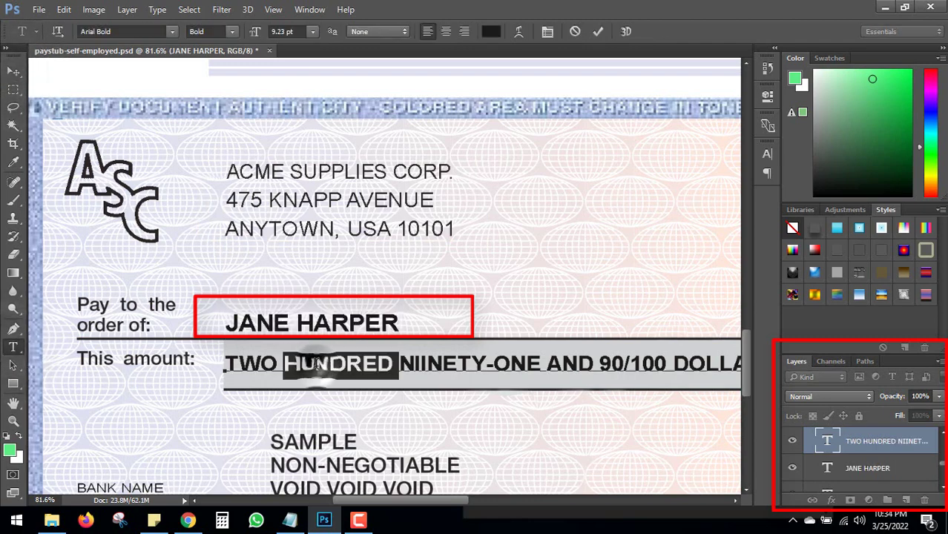
click(317, 364)
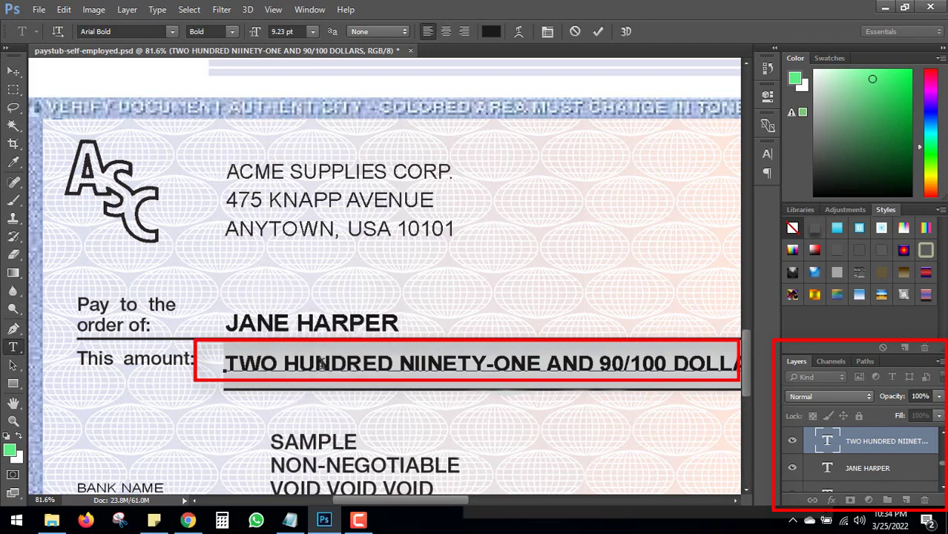
key(BackSpace)
text(u)
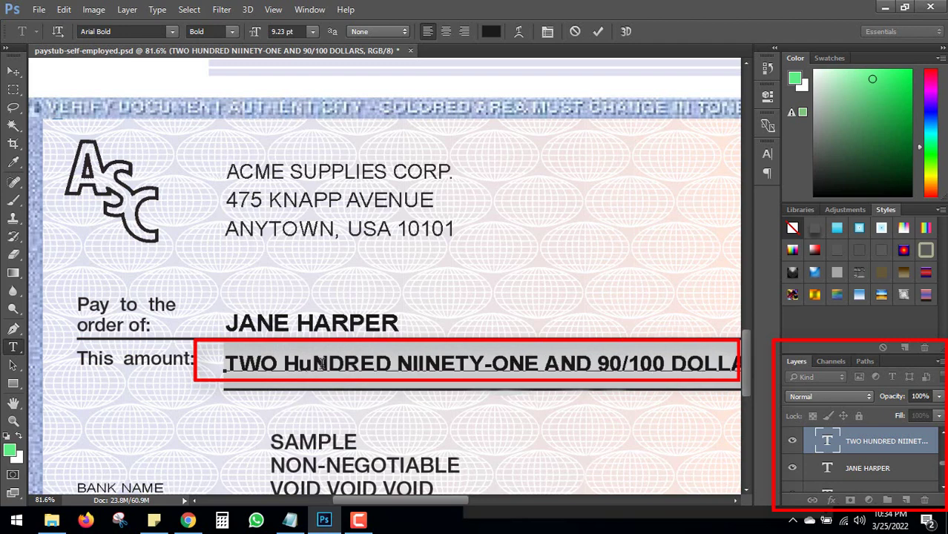
key(BackSpace)
text(U)
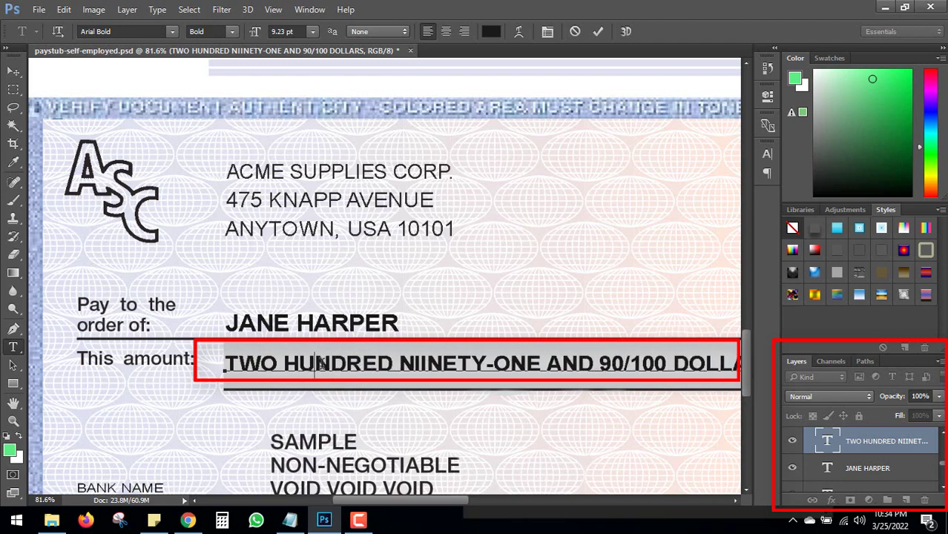
click(13, 71)
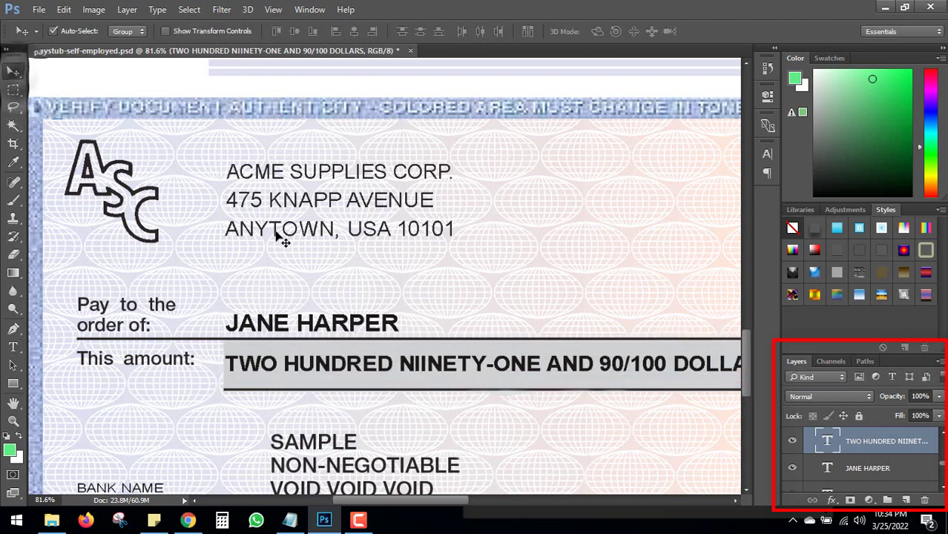
Bring the company address into view and open and commit the 475 KNAPP AVENUE line
scroll(281, 233, down, 3)
scroll(542, 210, up, 2)
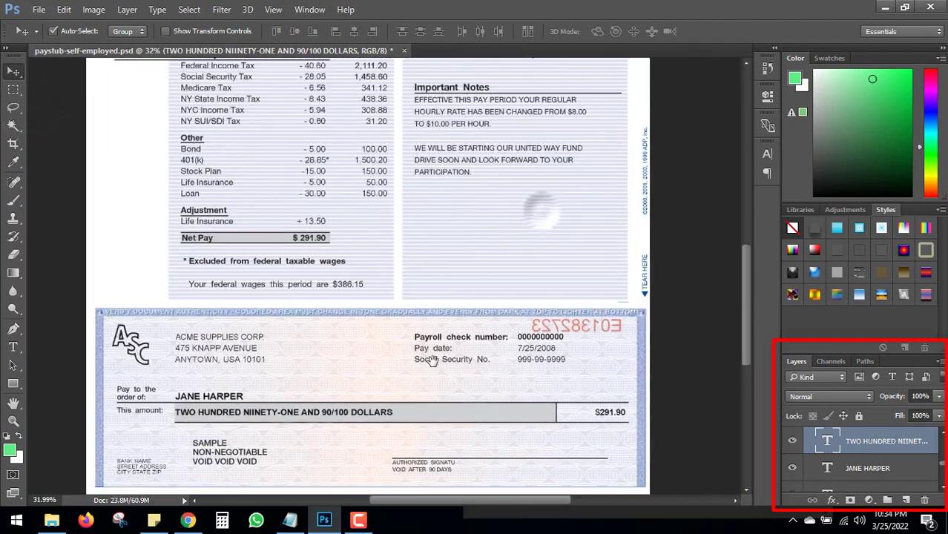
scroll(534, 244, up, 2)
scroll(527, 281, up, 2)
scroll(515, 324, up, 1)
drag(516, 325, 503, 370)
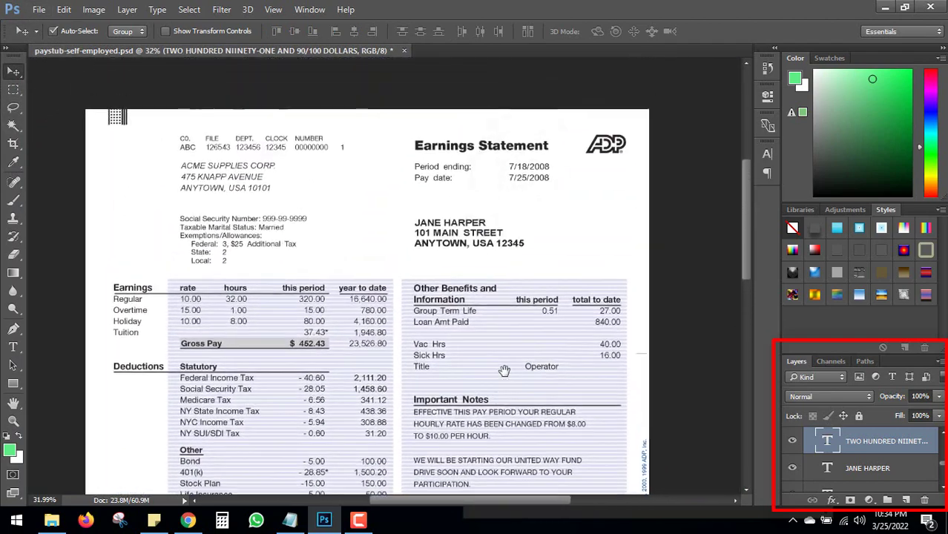
scroll(276, 252, up, 1)
scroll(271, 275, up, 1)
scroll(268, 269, up, 1)
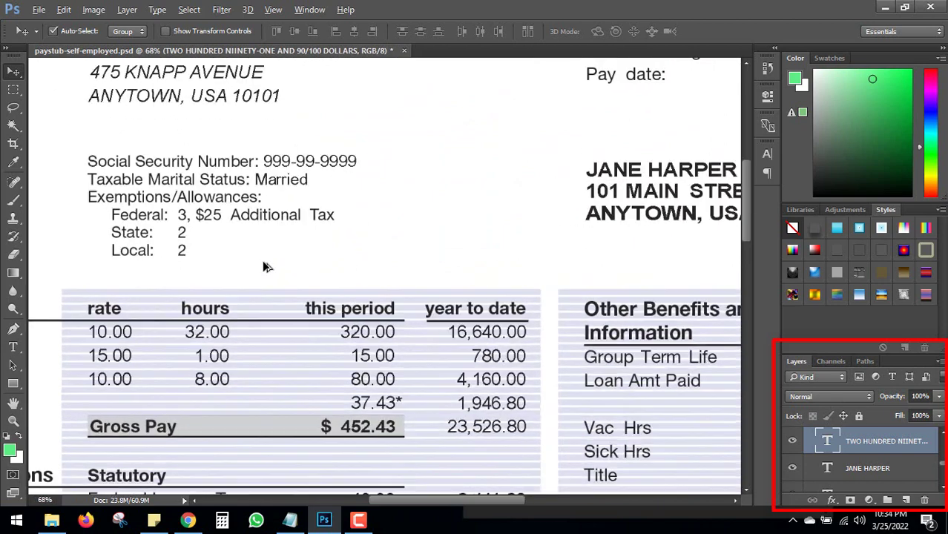
scroll(271, 252, up, 1)
drag(271, 124, 353, 296)
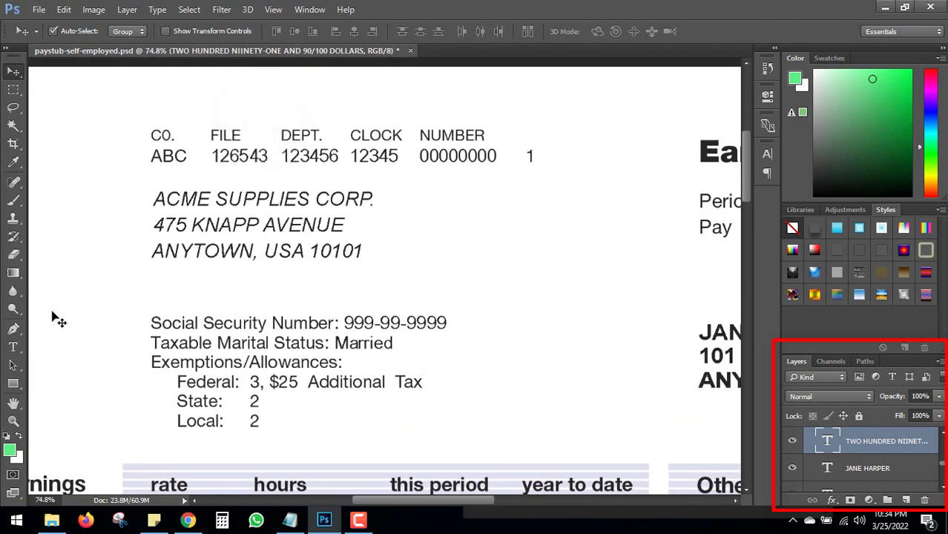
click(13, 347)
click(253, 224)
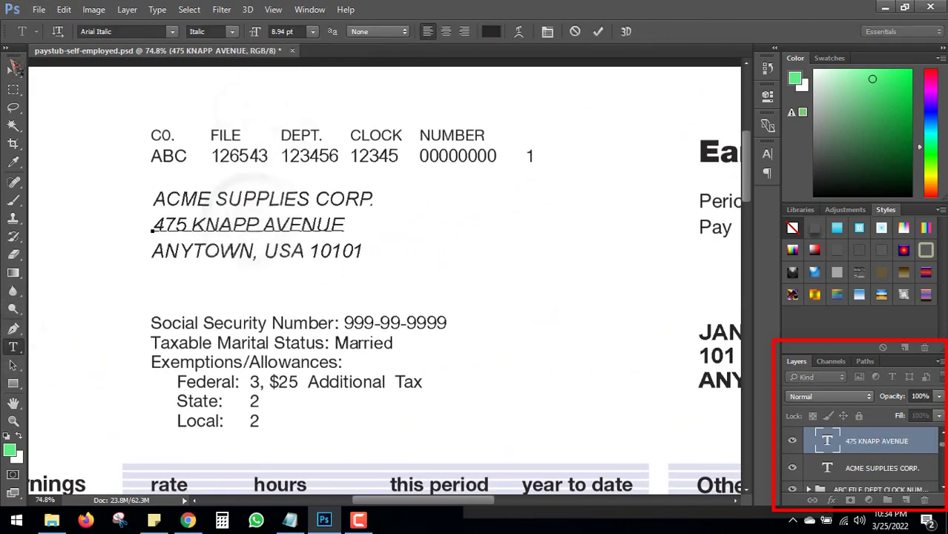
click(14, 70)
Type 1 over the selected 10 in the first 10.00 rate and commit the edit
scroll(512, 148, down, 10)
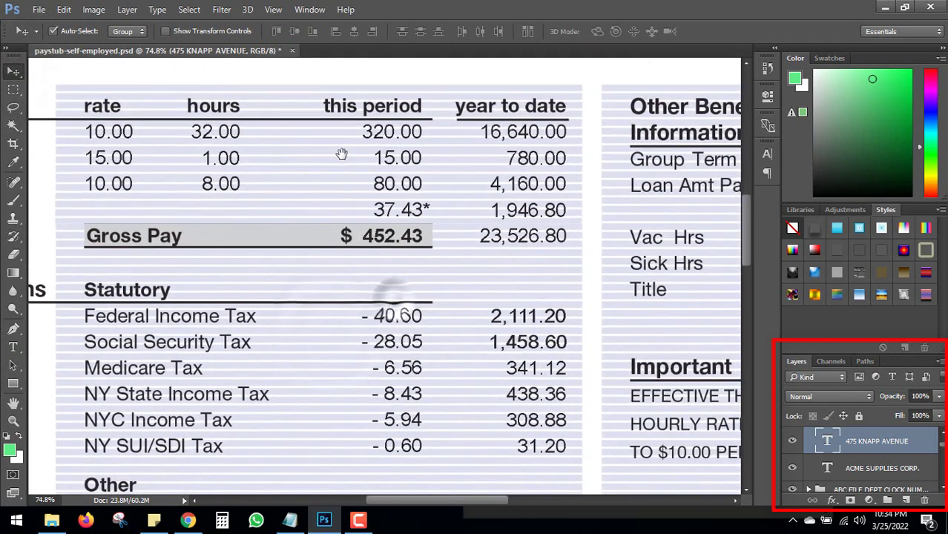
click(14, 347)
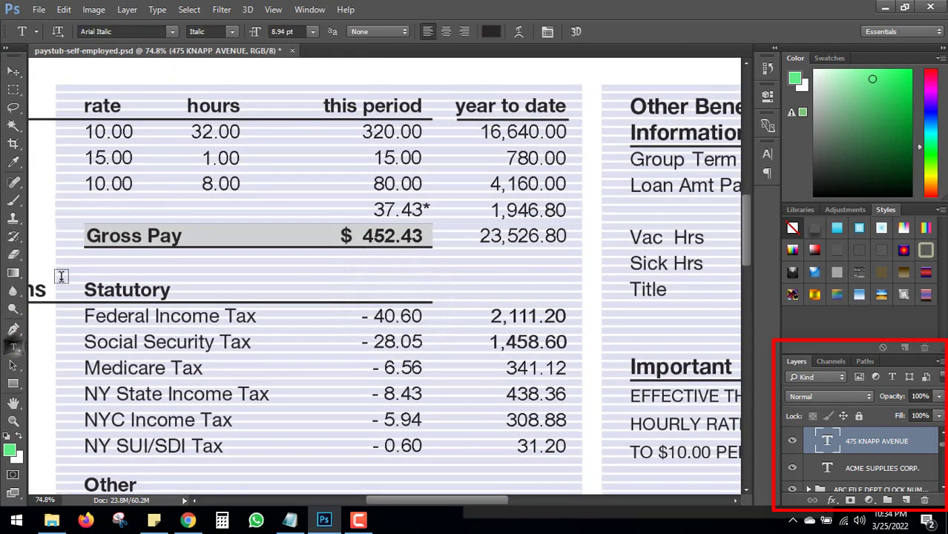
click(96, 132)
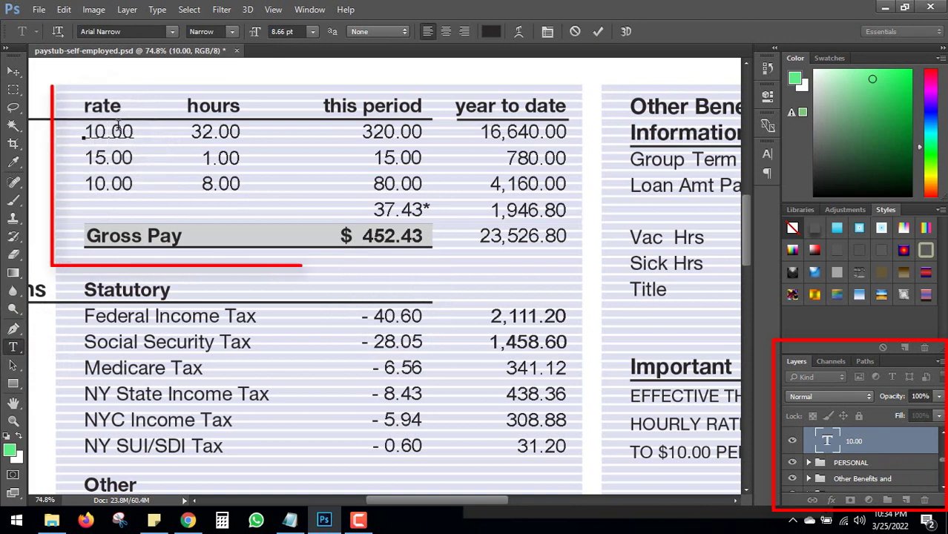
text(1)
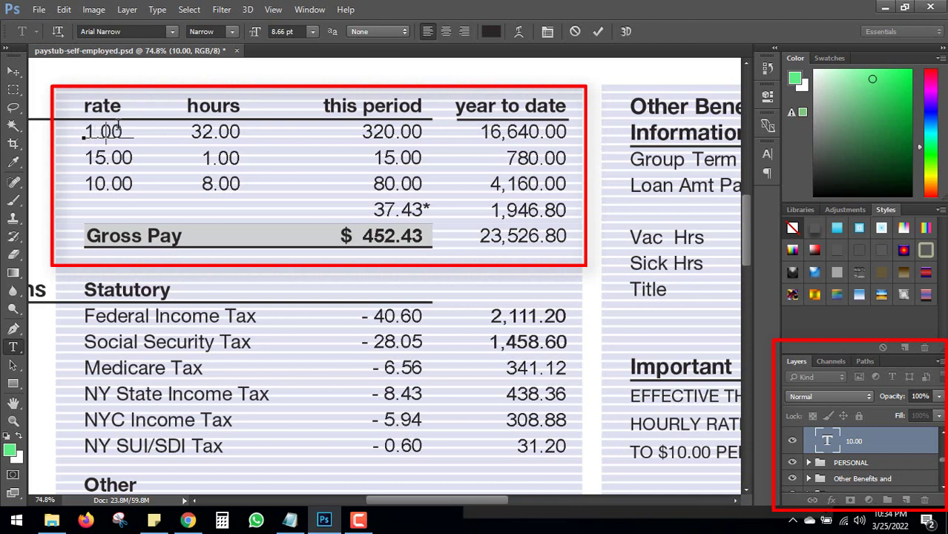
click(15, 73)
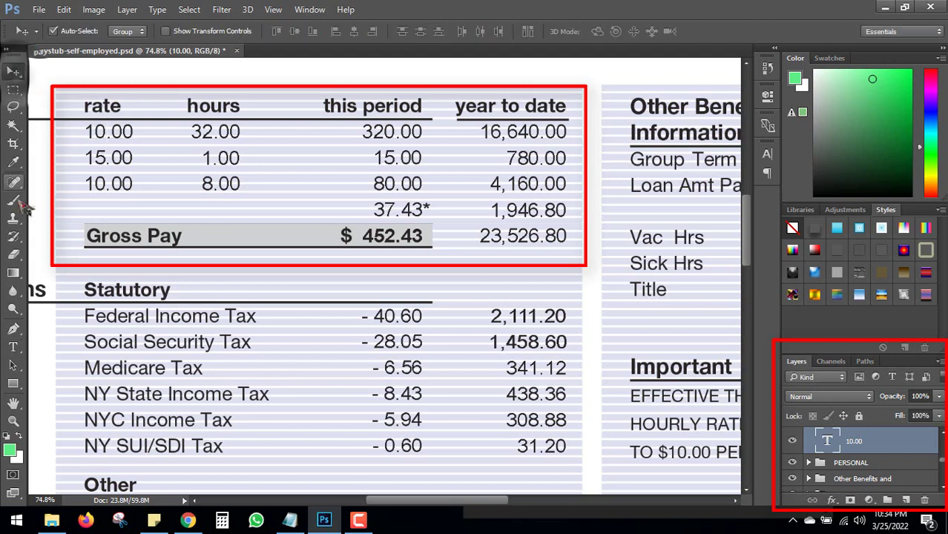
Open and commit the 32.00 hours and - 28.05 Social Security values as text
click(14, 347)
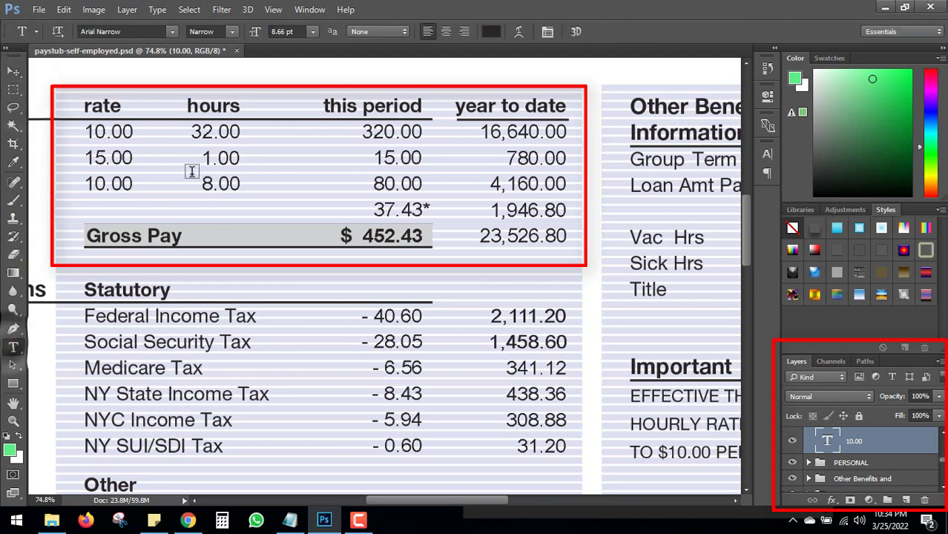
click(224, 130)
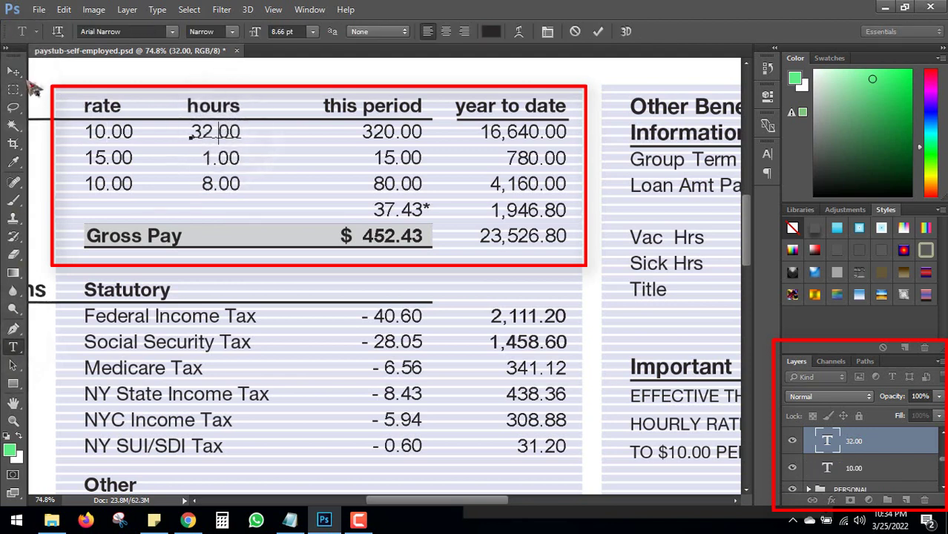
click(14, 71)
click(14, 347)
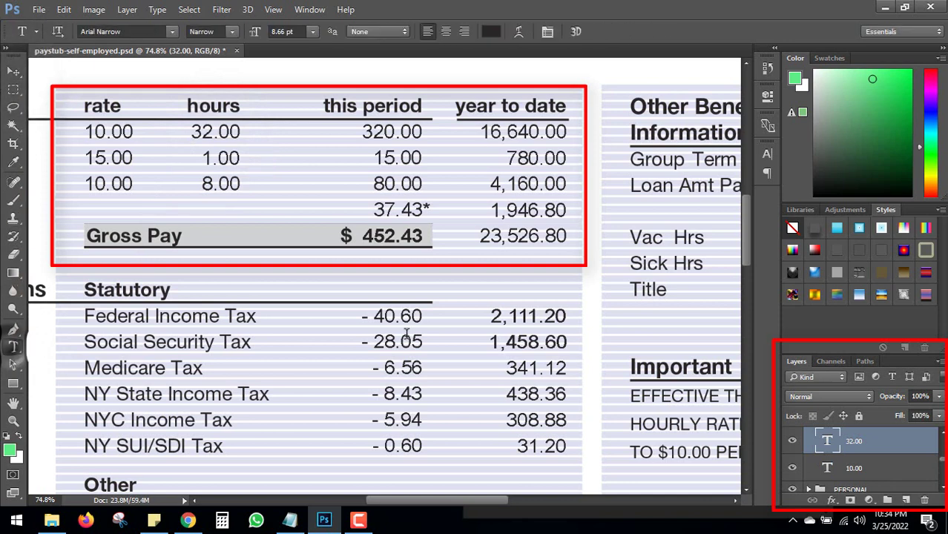
click(398, 343)
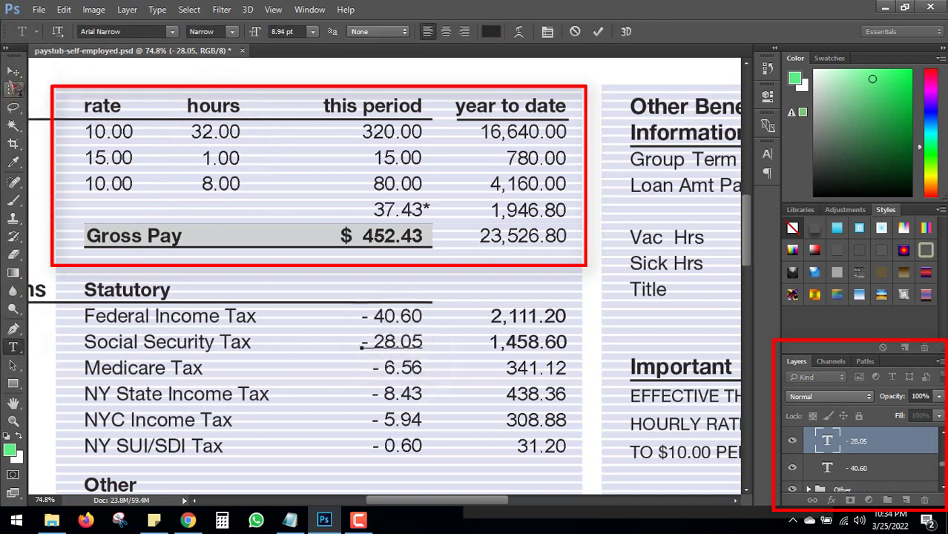
click(14, 71)
Zoom out and collapse the Statutory group in the Layers panel
scroll(510, 157, down, 3)
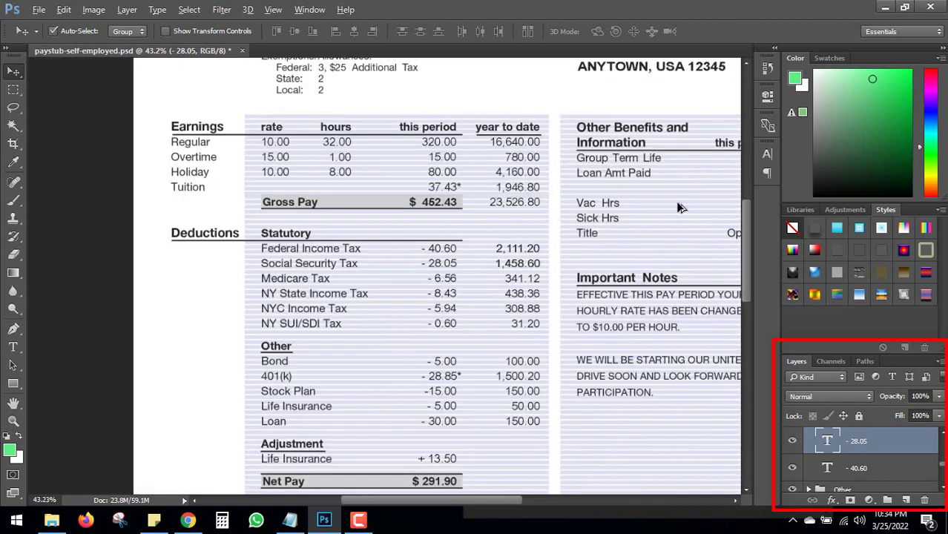
scroll(560, 197, down, 2)
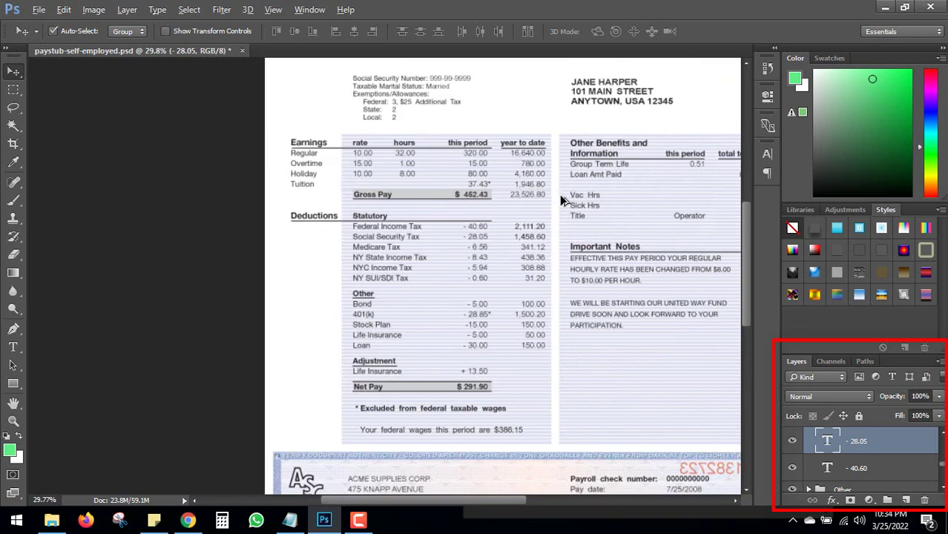
scroll(578, 215, down, 1)
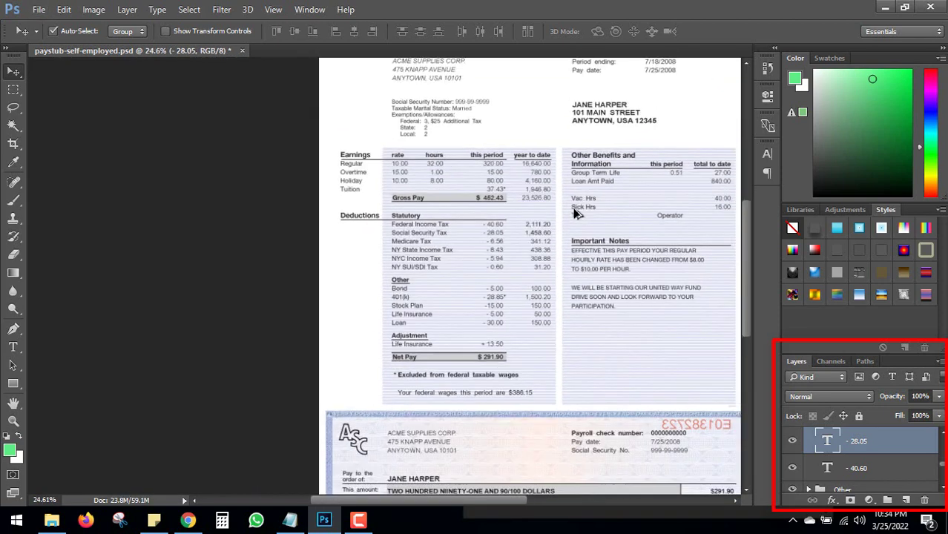
scroll(576, 214, down, 1)
scroll(892, 467, down, 2)
scroll(875, 479, down, 2)
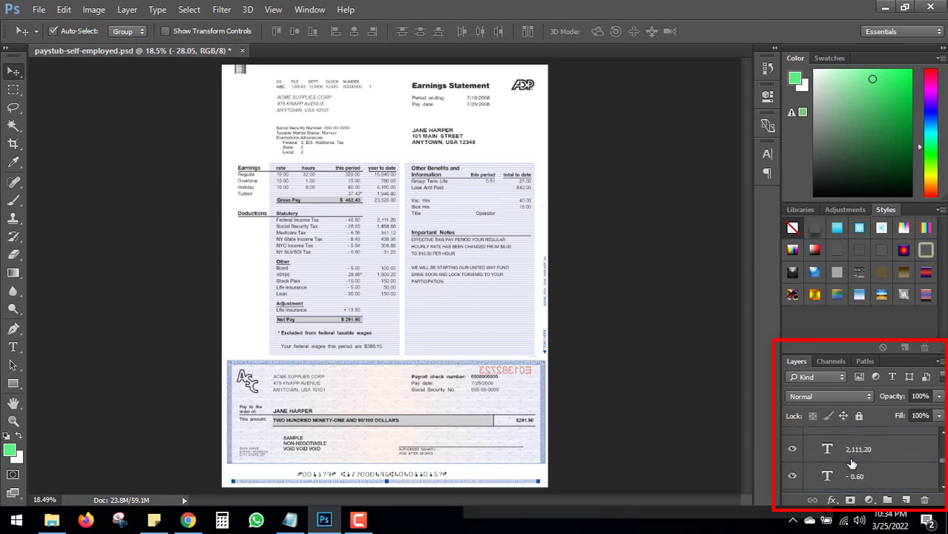
scroll(871, 467, down, 2)
scroll(853, 461, down, 2)
scroll(852, 460, down, 2)
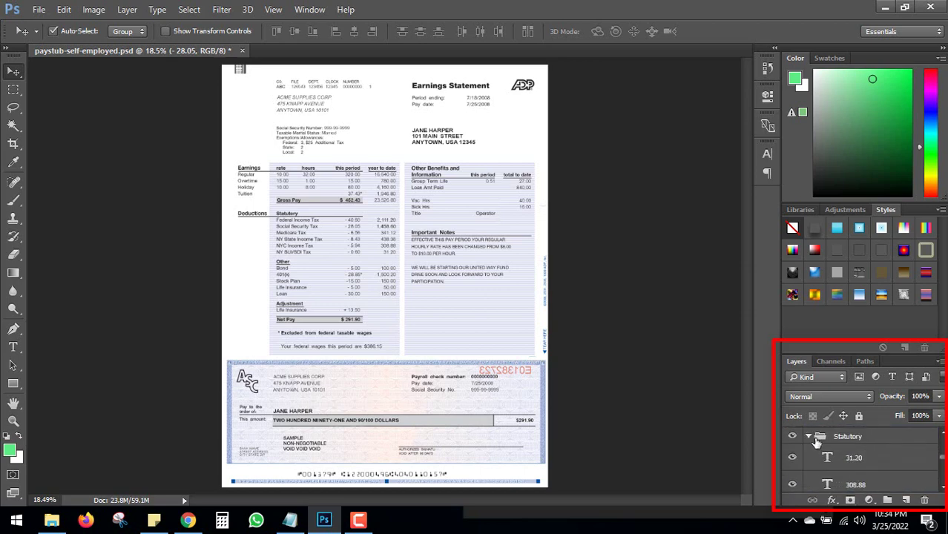
click(816, 442)
Collapse the ACME SUPPLIES CORP group in the Layers panel
scroll(819, 449, up, 2)
scroll(822, 453, up, 1)
scroll(825, 456, up, 3)
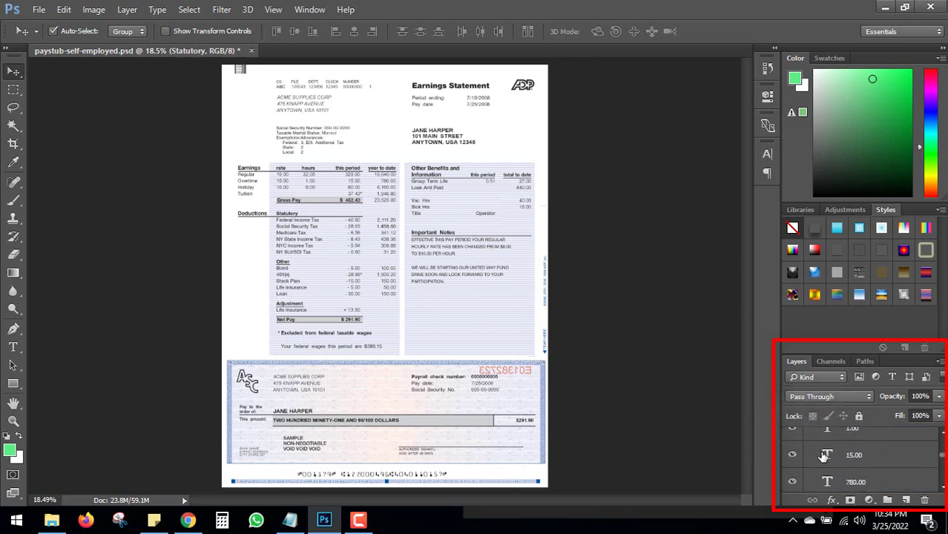
scroll(826, 456, up, 2)
scroll(826, 456, up, 2)
scroll(825, 455, up, 2)
scroll(825, 455, up, 1)
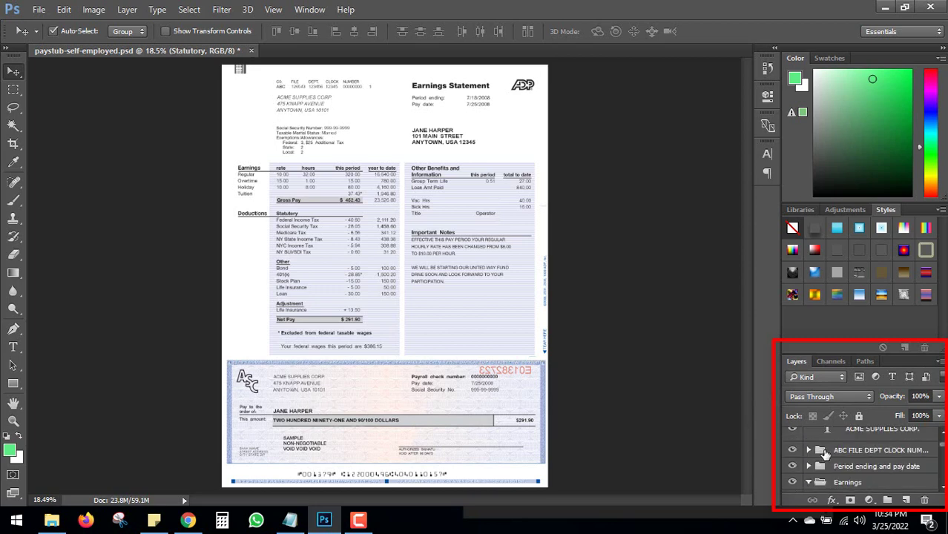
scroll(815, 474, down, 2)
scroll(815, 456, up, 1)
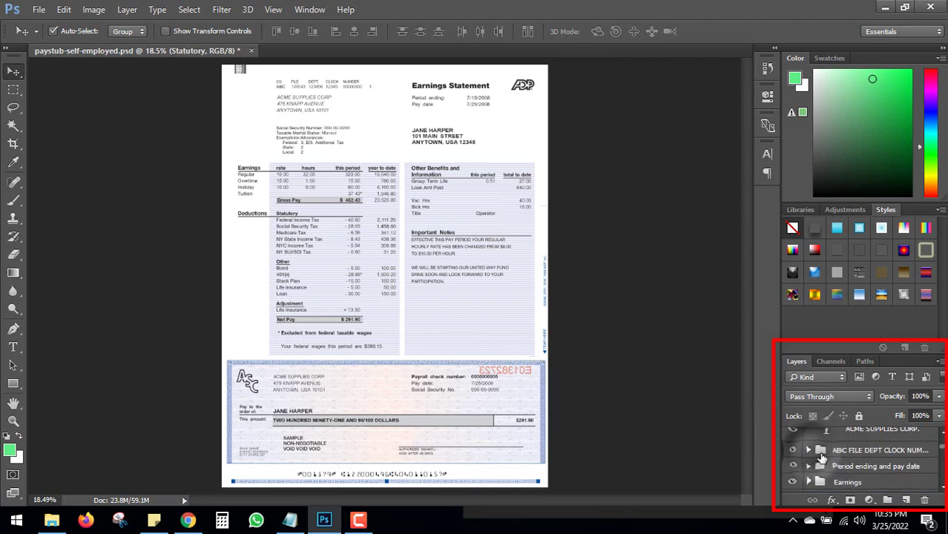
scroll(819, 458, up, 2)
scroll(827, 460, up, 2)
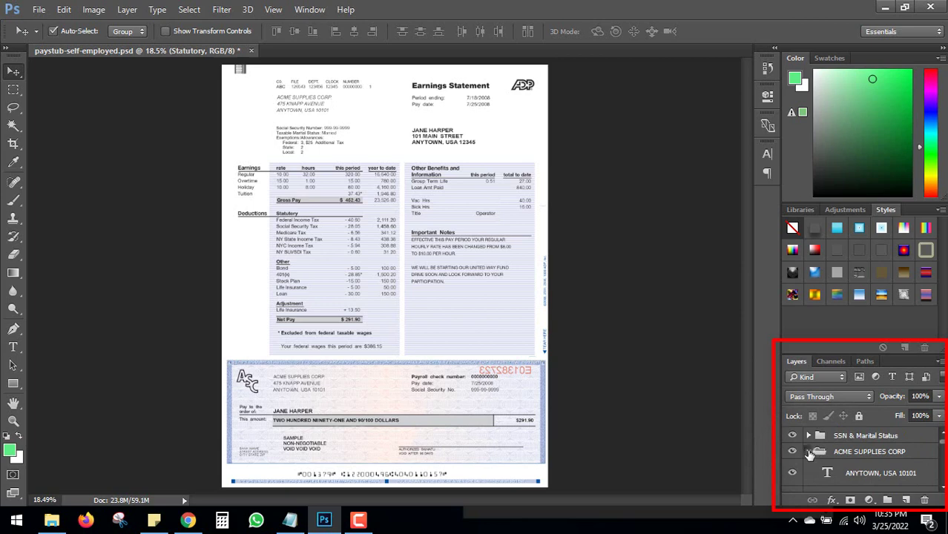
click(809, 452)
scroll(815, 445, down, 1)
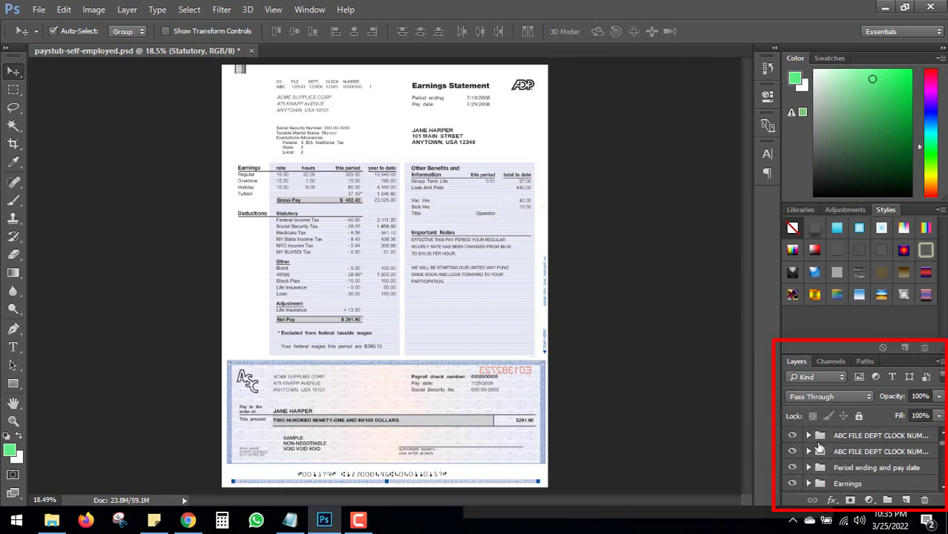
scroll(816, 445, up, 2)
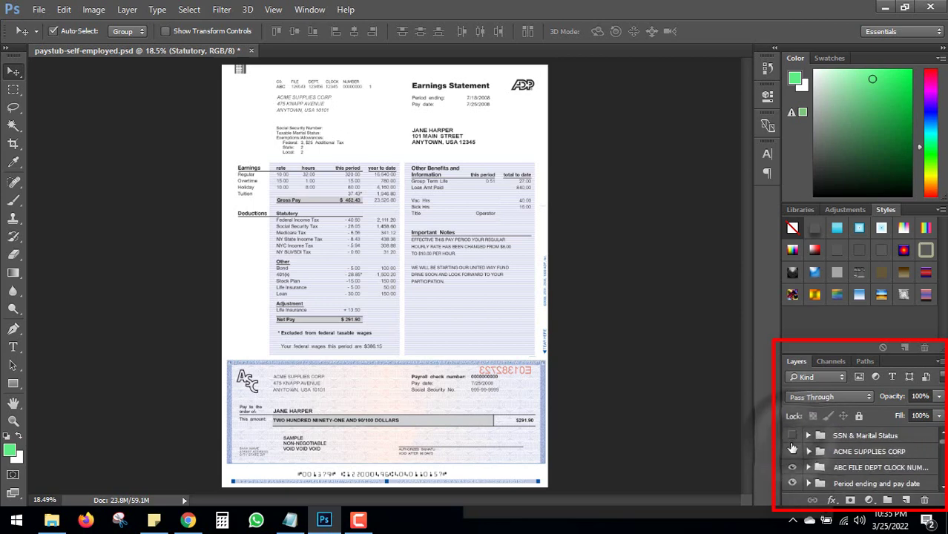
Hide the ACME details, company code row, period ending and pay date values, and PERSONAL group
click(792, 451)
scroll(793, 456, down, 1)
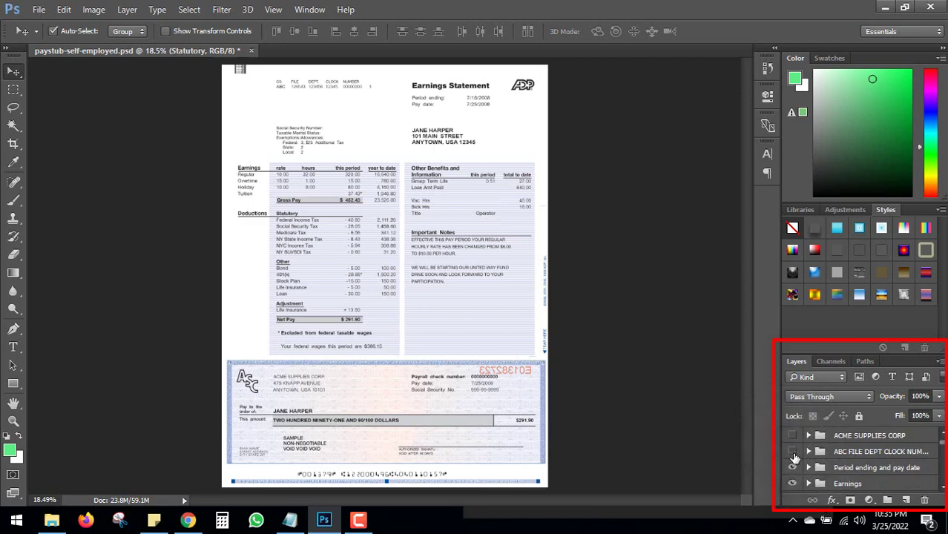
click(792, 451)
click(793, 467)
scroll(803, 470, down, 1)
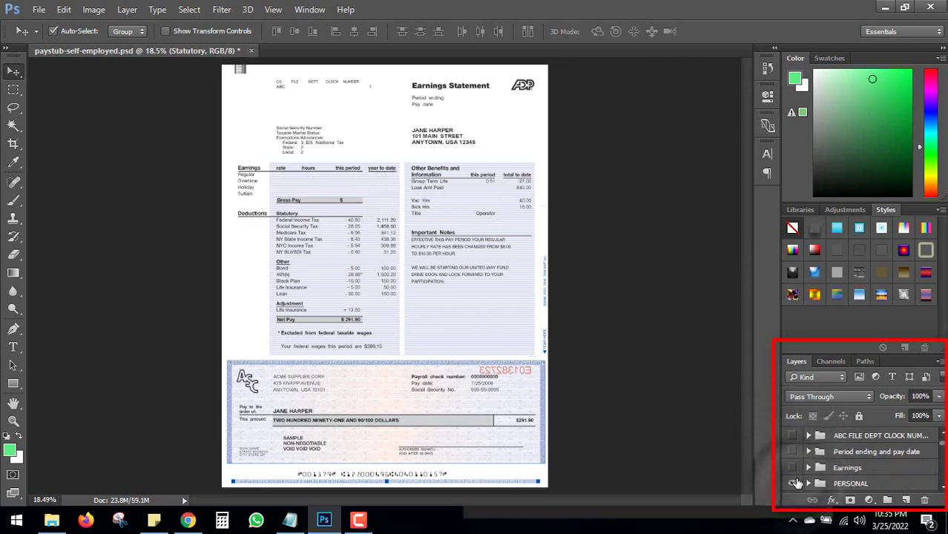
click(792, 482)
Hide the Other Benefits and Statutory values and the ASC check details
scroll(794, 474, down, 2)
click(793, 467)
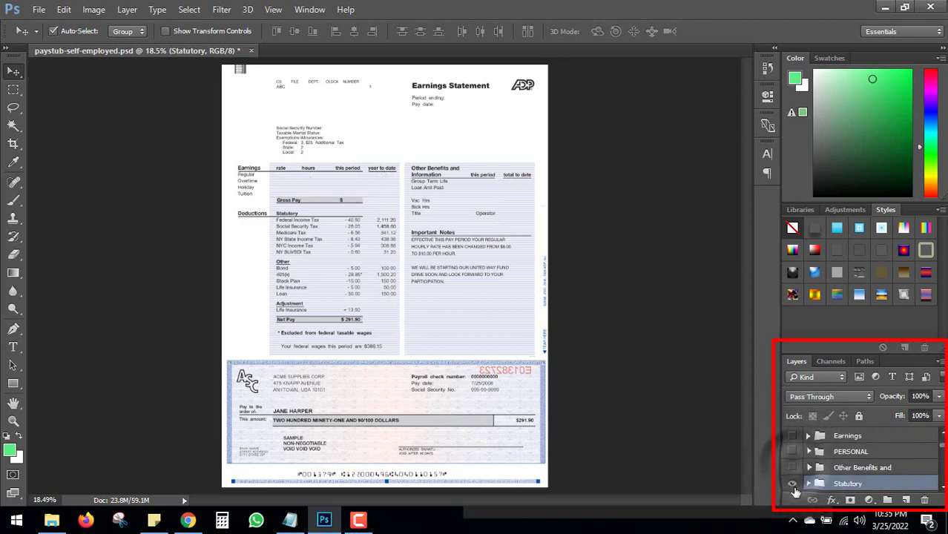
scroll(801, 479, down, 1)
scroll(808, 481, down, 1)
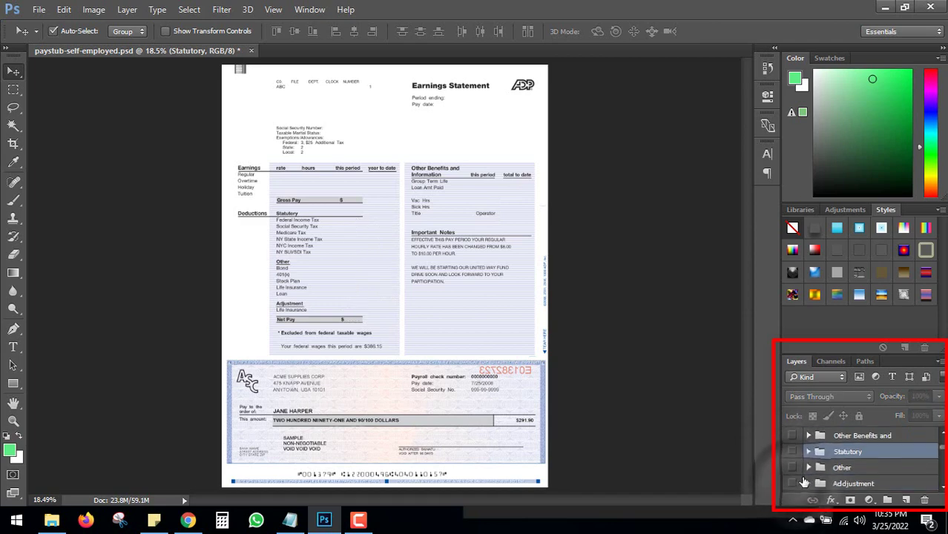
scroll(804, 482, down, 1)
click(794, 482)
scroll(798, 478, down, 1)
scroll(805, 473, down, 1)
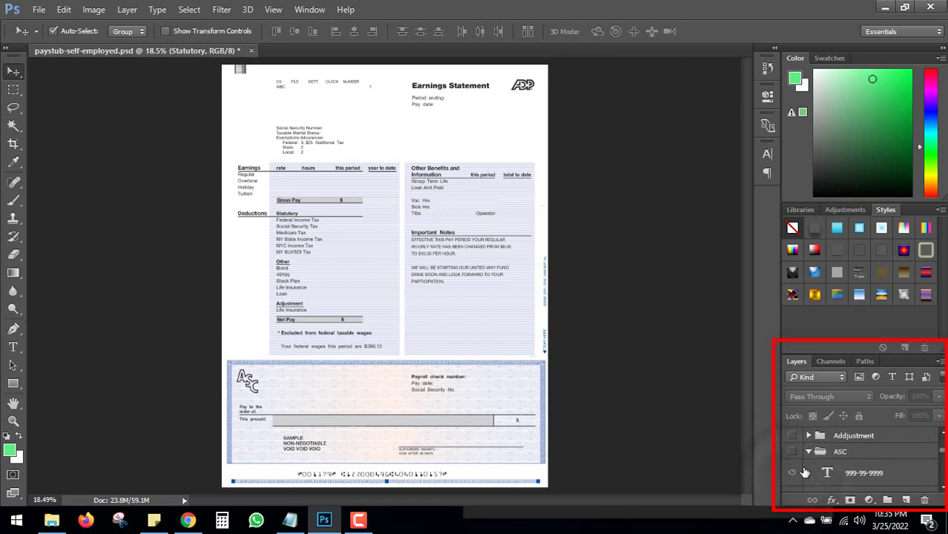
click(794, 473)
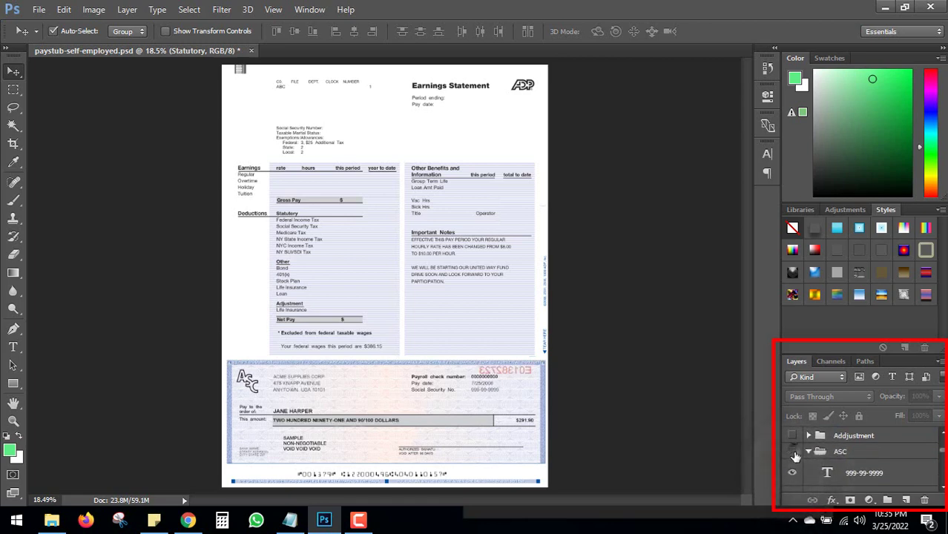
click(794, 451)
scroll(798, 445, down, 2)
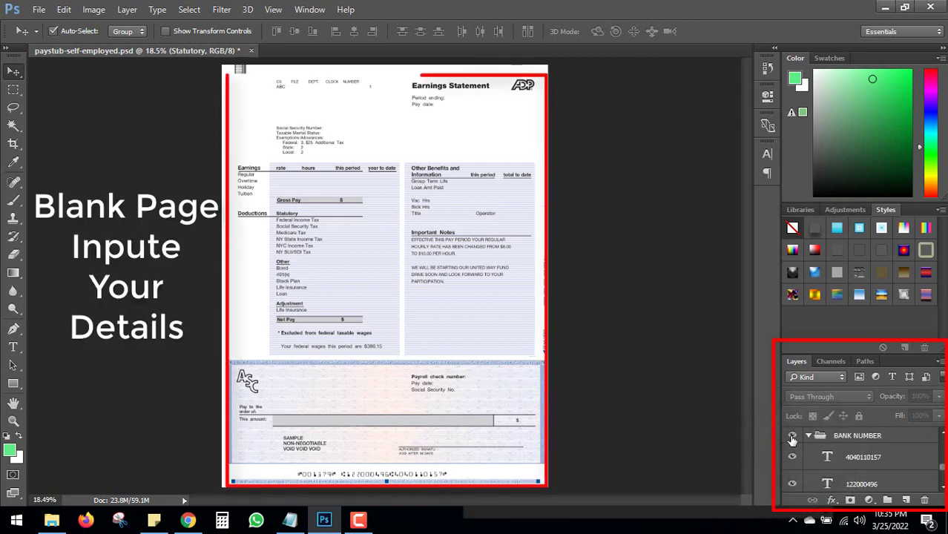
Collapse the BANK NUMBER group, then show the bank number line and ASC check details again
click(809, 436)
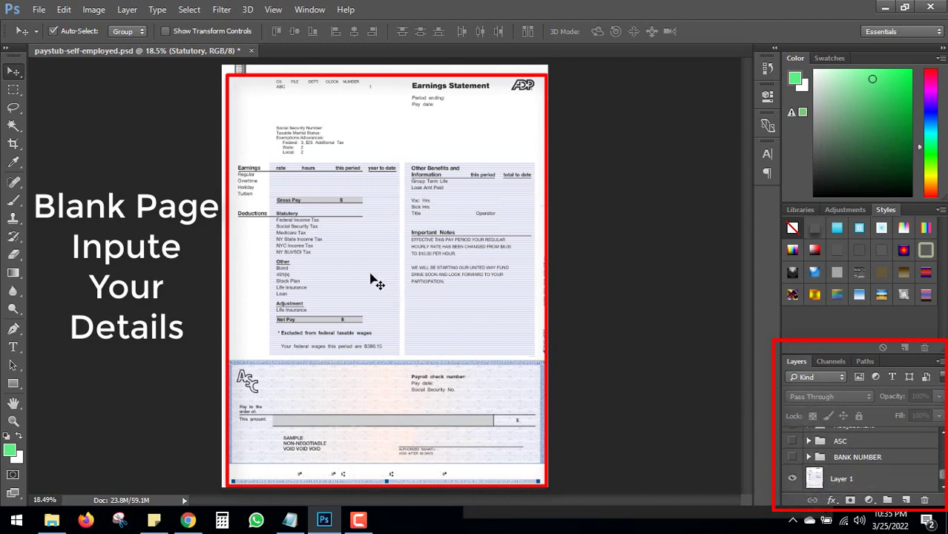
scroll(377, 280, up, 2)
scroll(381, 249, up, 2)
scroll(389, 226, up, 2)
scroll(415, 223, up, 2)
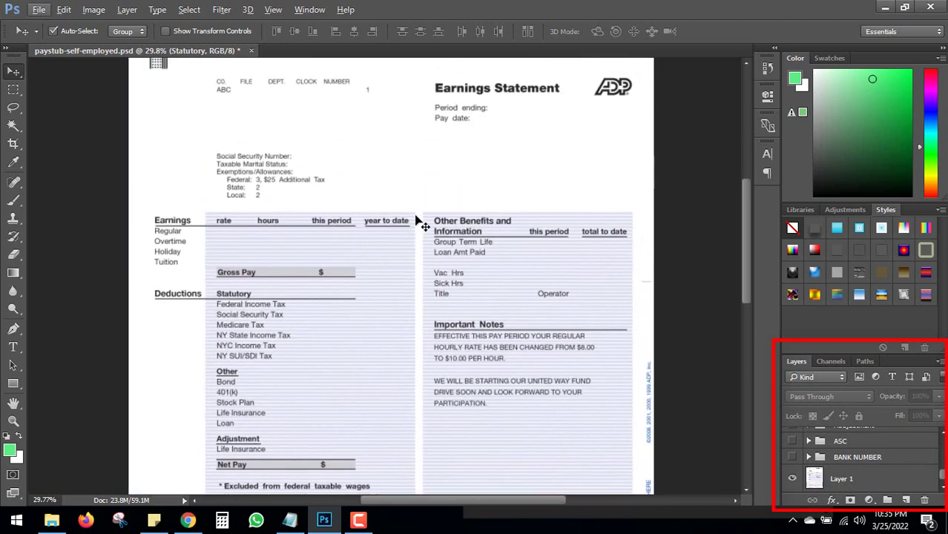
scroll(416, 221, up, 1)
scroll(445, 334, down, 2)
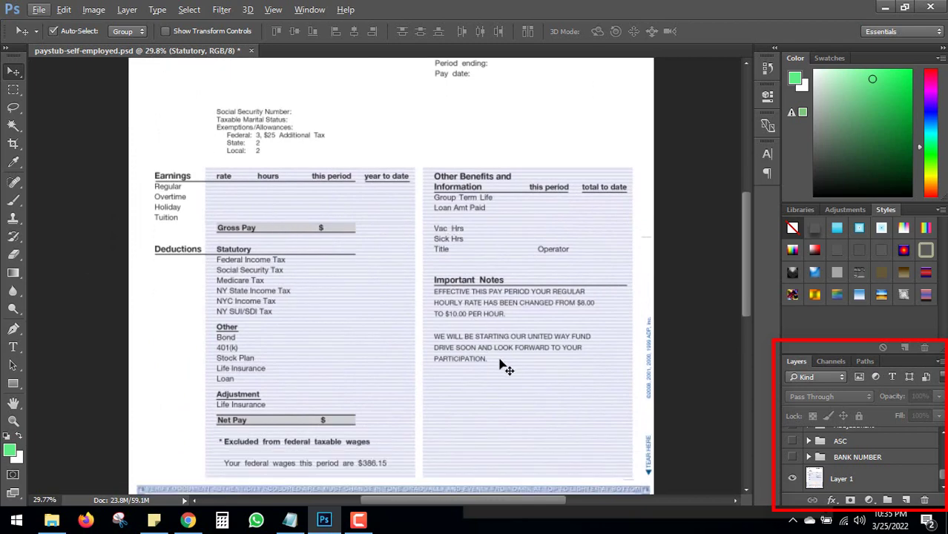
scroll(519, 382, down, 6)
scroll(528, 395, down, 1)
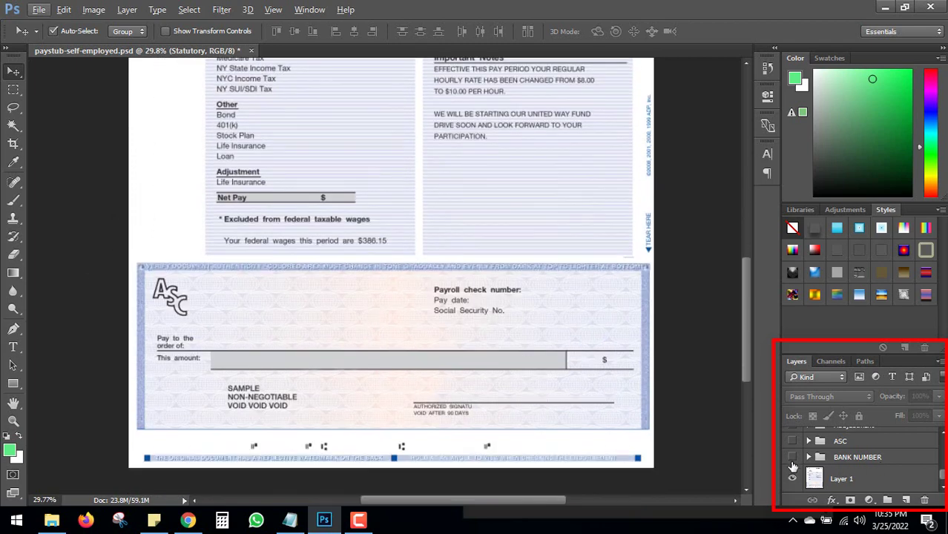
click(792, 457)
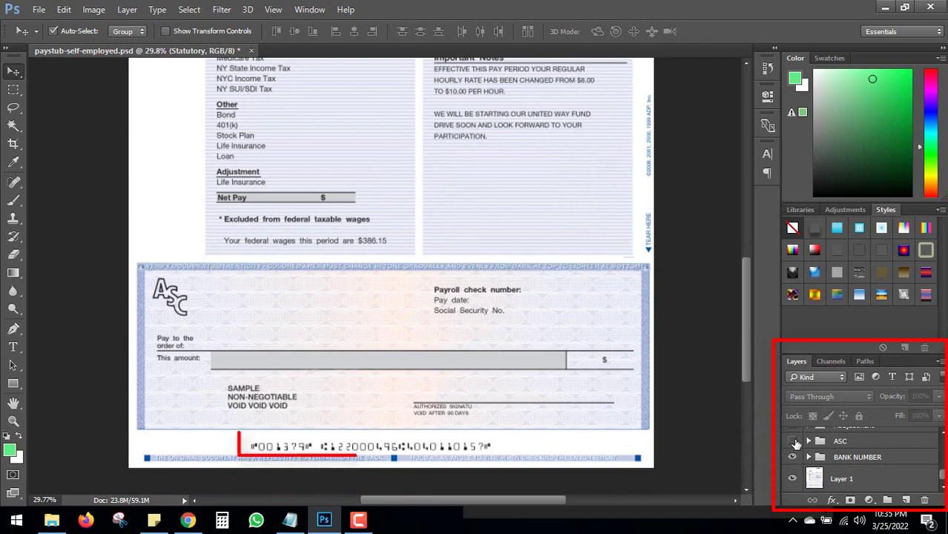
click(792, 441)
Toggle the ASC check text off and back on, then show the Adjustment amounts
scroll(310, 327, up, 1)
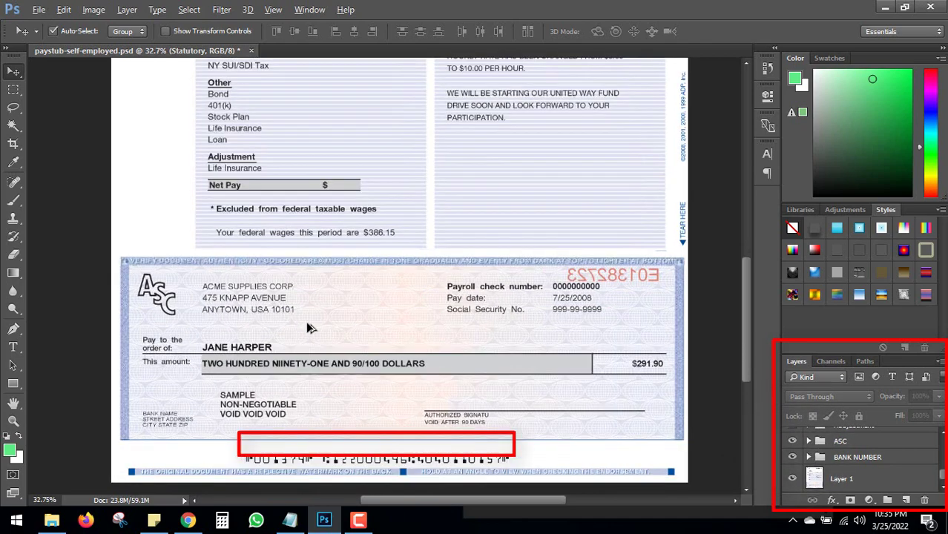
scroll(310, 328, up, 3)
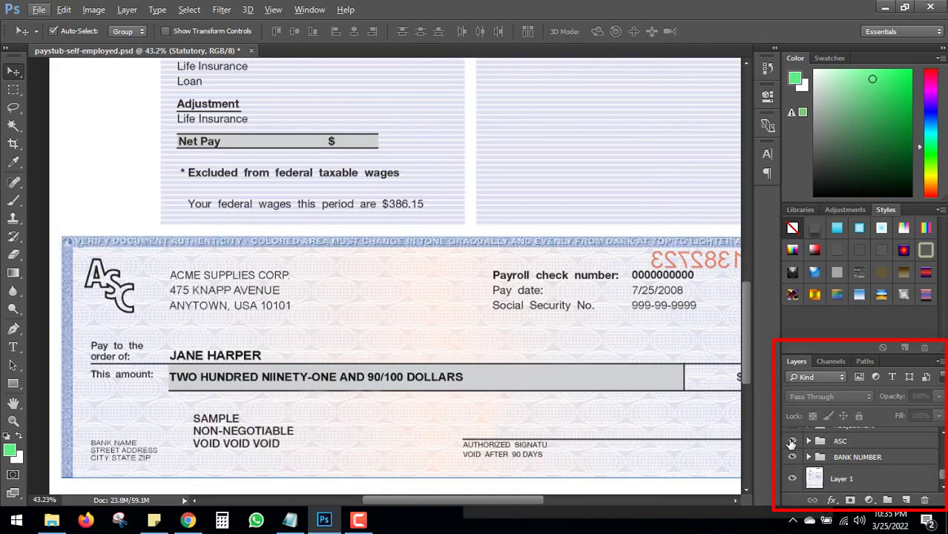
click(791, 441)
click(791, 441)
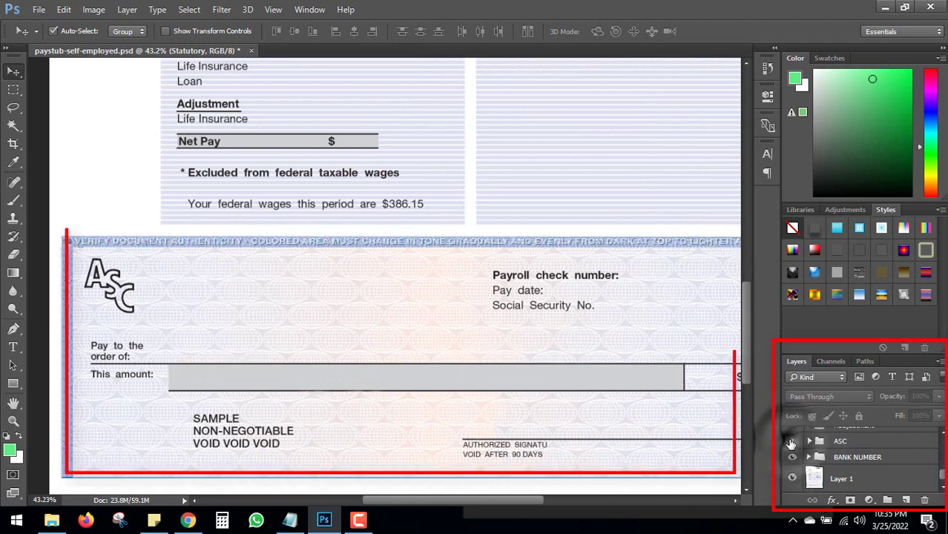
click(792, 441)
scroll(795, 447, up, 3)
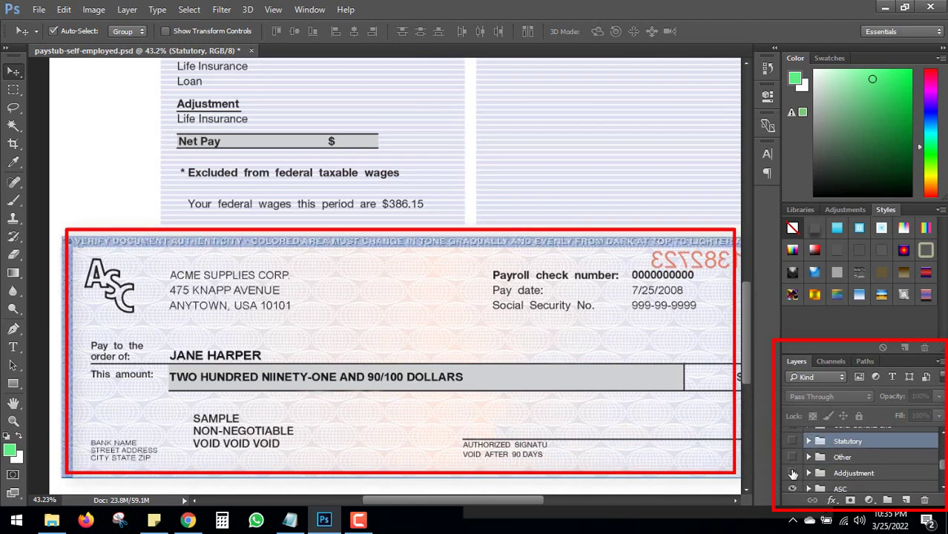
click(793, 473)
Recheck the Adjustment amounts and make the Other section amounts visible
scroll(454, 207, up, 1)
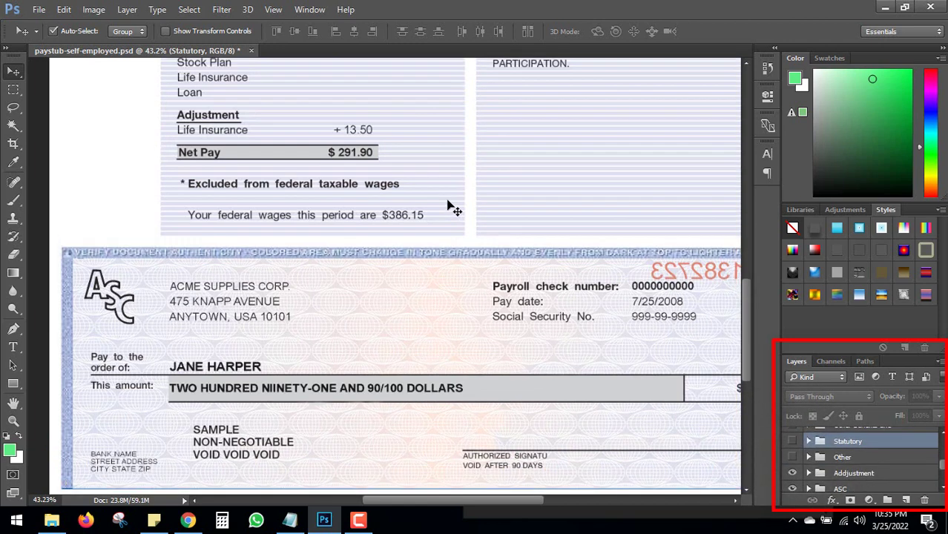
scroll(448, 178, up, 1)
scroll(434, 249, up, 2)
alt+scroll(371, 260, up, 2)
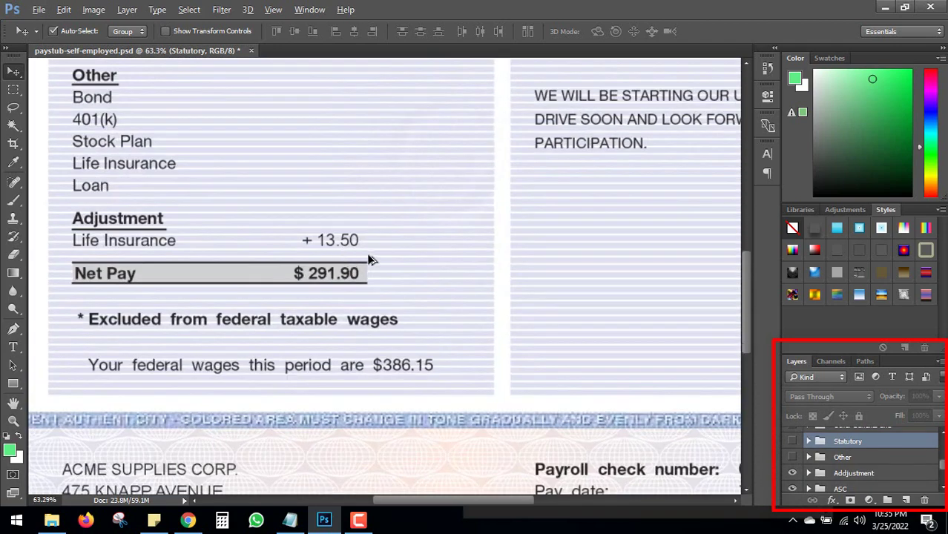
click(792, 475)
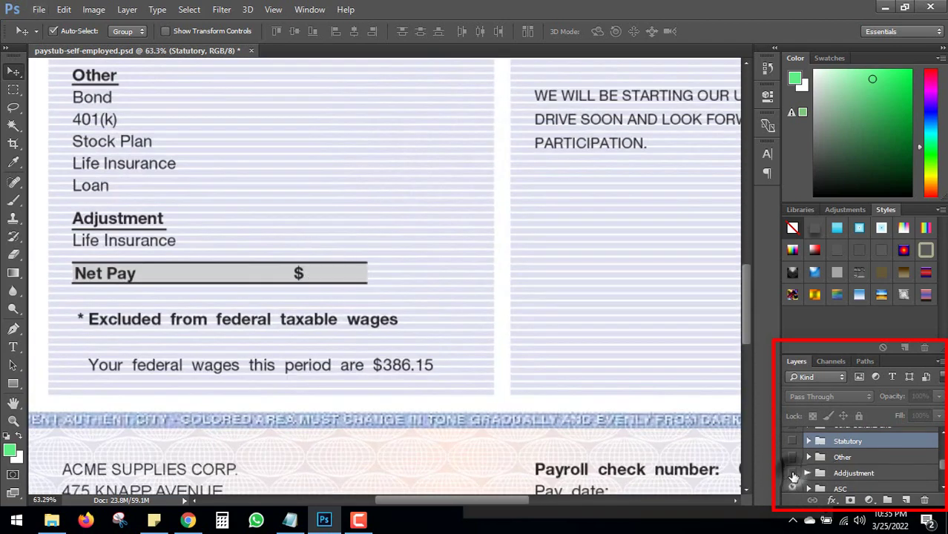
scroll(793, 475, up, 1)
click(792, 474)
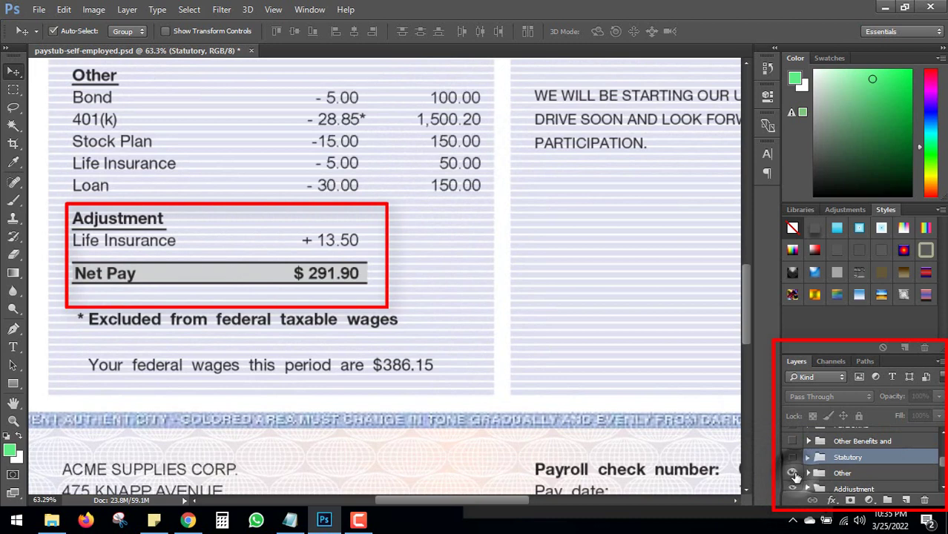
Compare the Other deductions on and off, then reveal Statutory tax amounts like - 40.60
scroll(534, 344, up, 1)
scroll(535, 345, up, 1)
scroll(535, 346, up, 1)
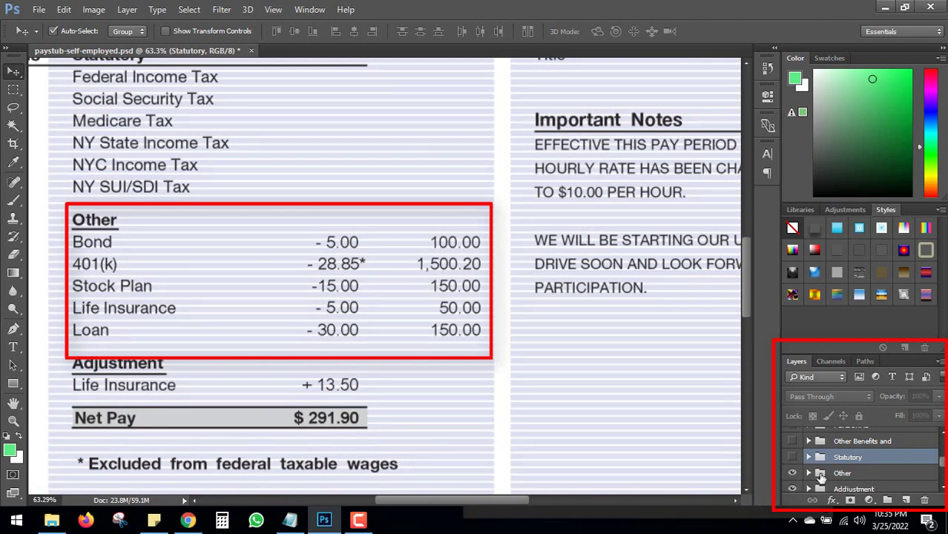
click(792, 475)
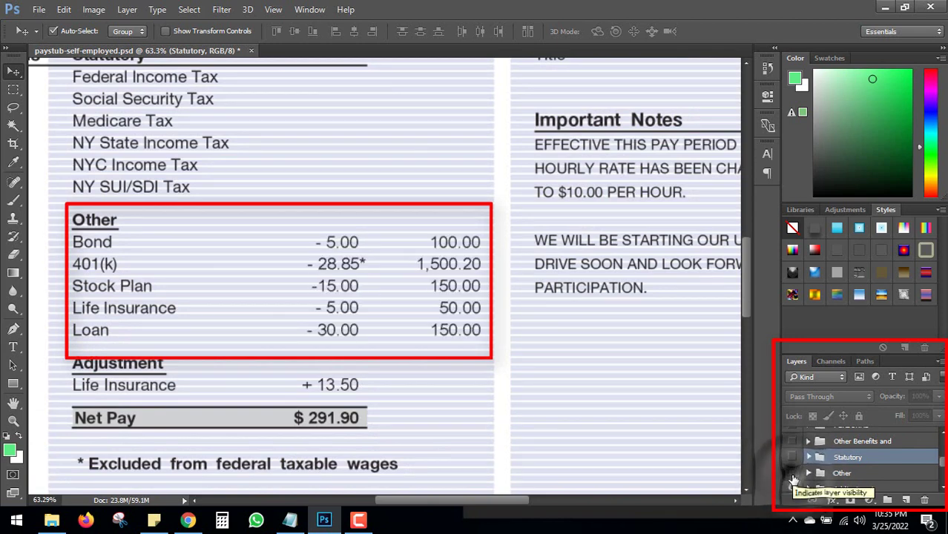
click(792, 475)
click(792, 474)
click(792, 457)
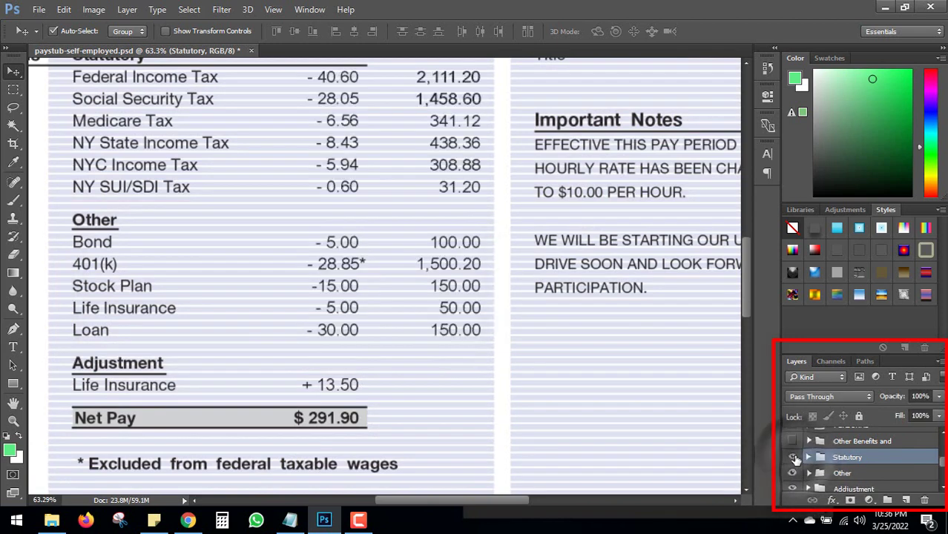
scroll(429, 310, up, 1)
scroll(428, 310, up, 1)
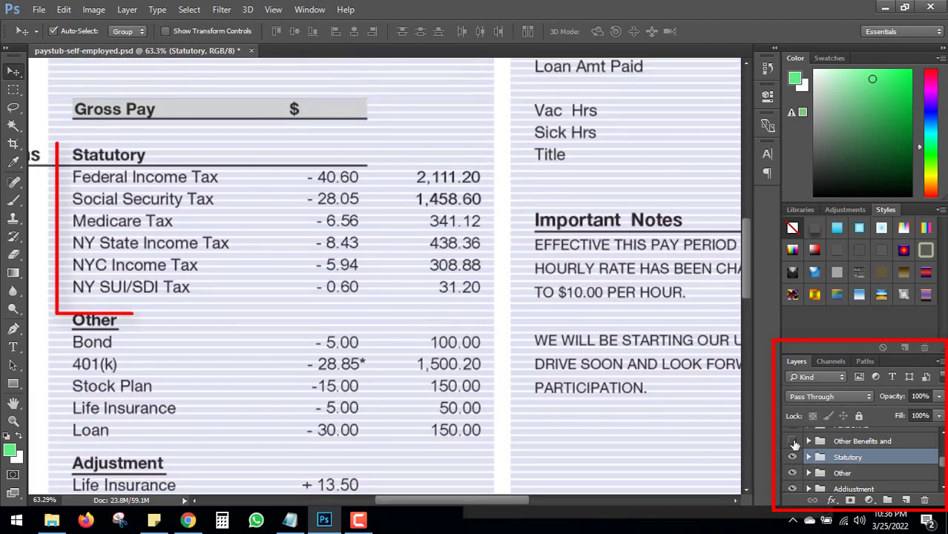
alt+scroll(438, 352, up, 1)
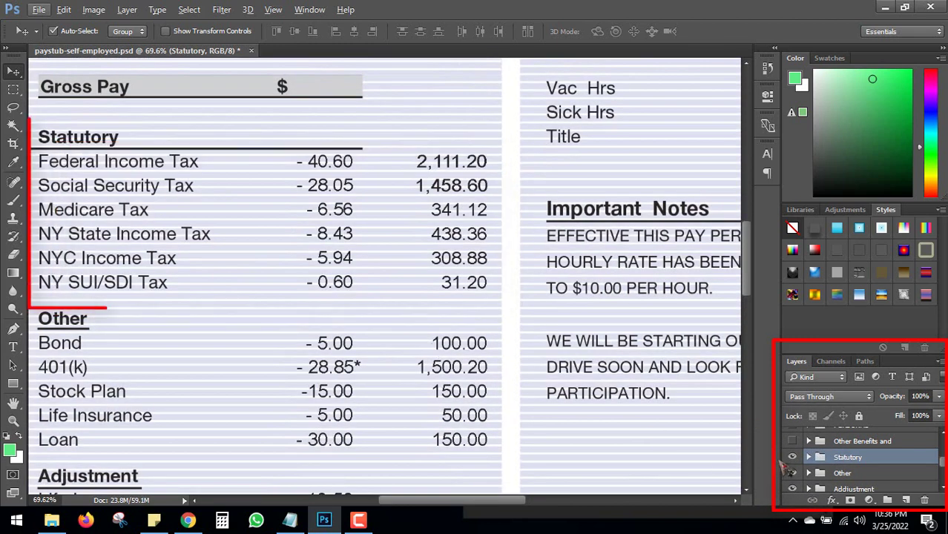
click(792, 457)
scroll(792, 460, up, 2)
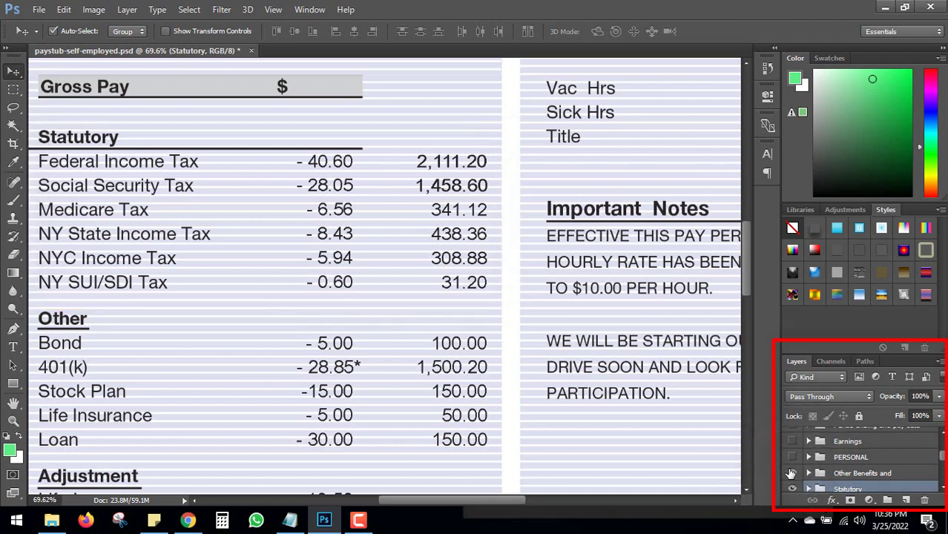
Pan to the Other Benefits section and make its values visible
scroll(423, 292, up, 1)
scroll(429, 292, down, 1)
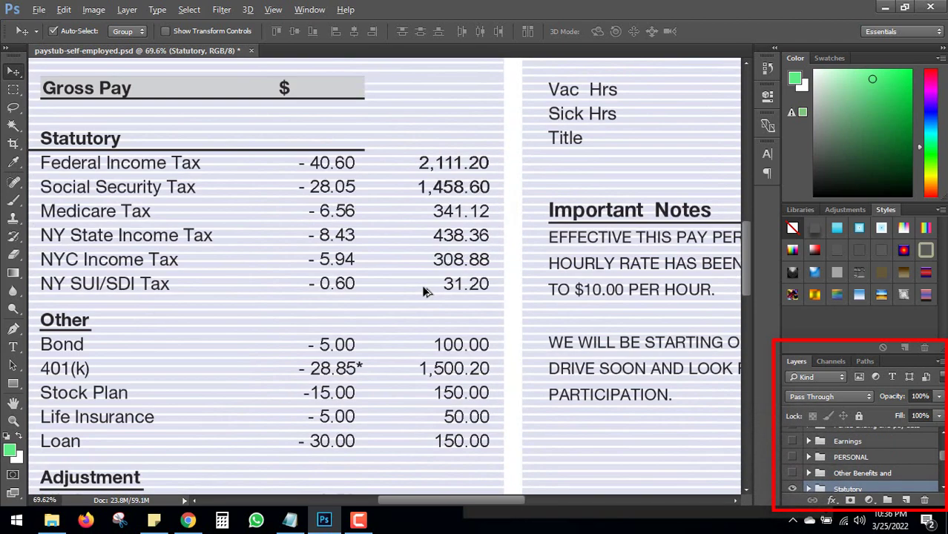
scroll(423, 176, down, 1)
drag(423, 176, 415, 323)
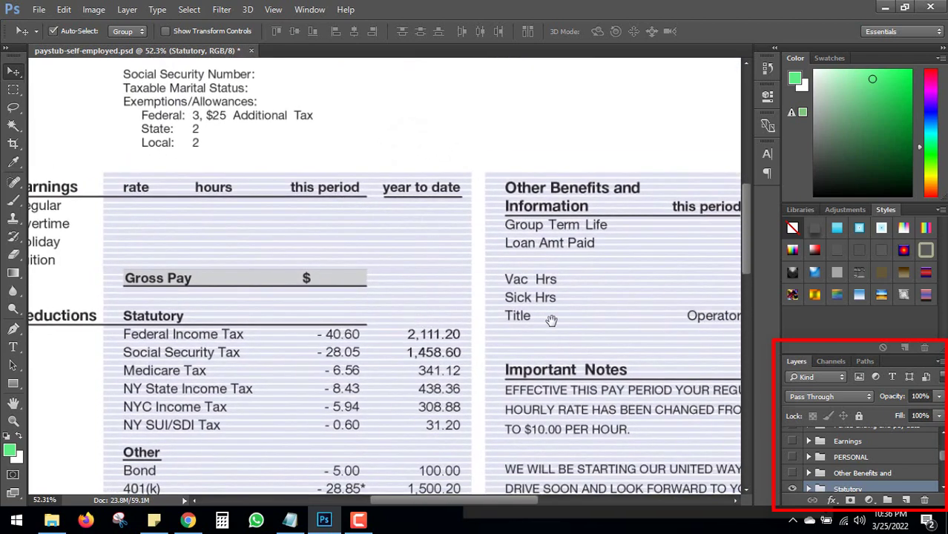
drag(551, 321, 386, 304)
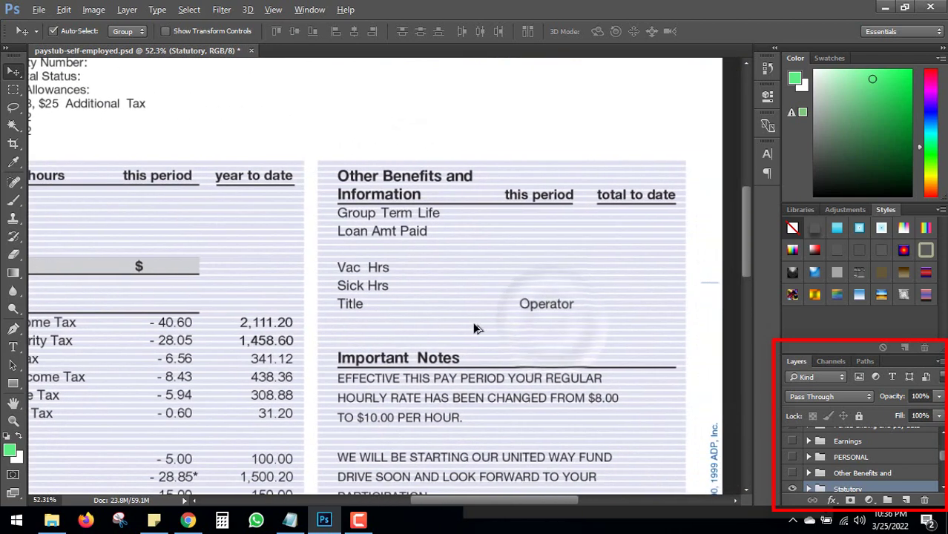
scroll(477, 329, up, 1)
click(792, 475)
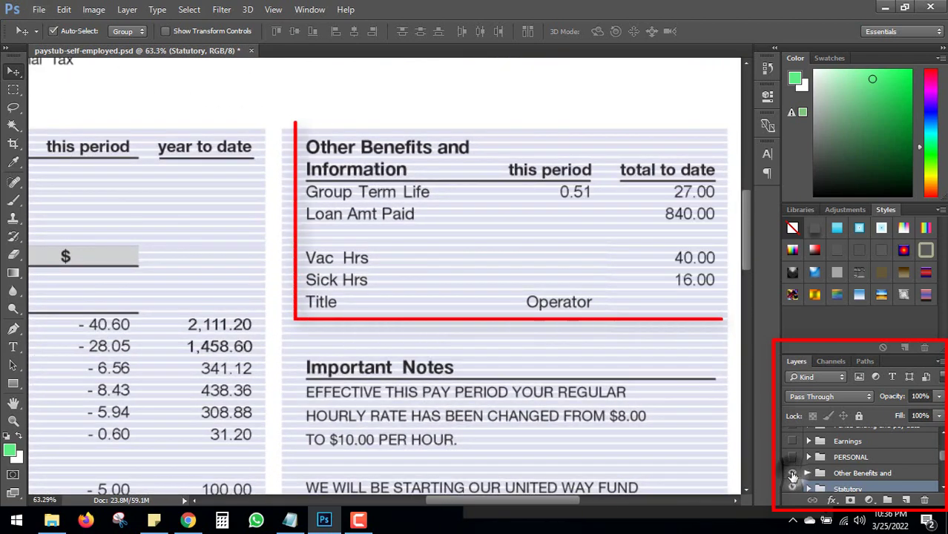
click(792, 473)
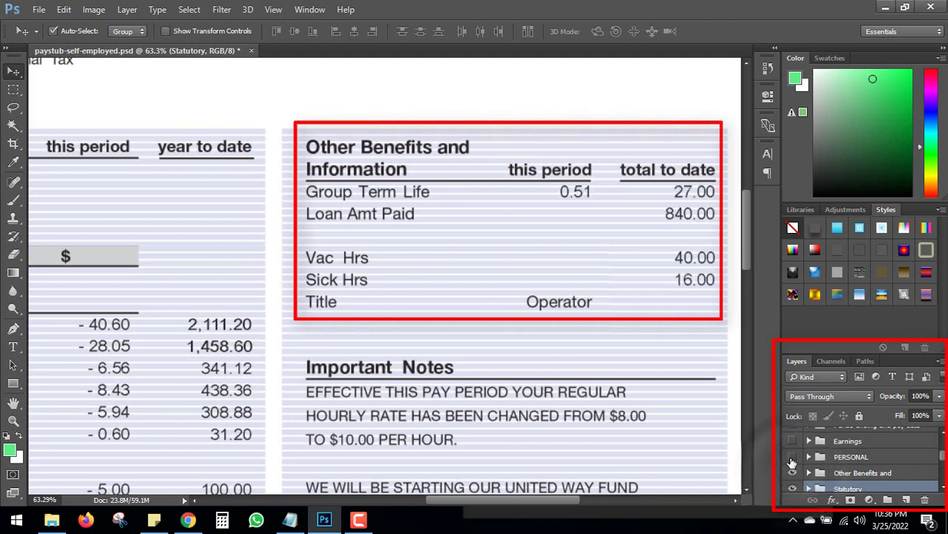
Show the employee address and the Earnings amounts, such as 320.00 and Gross Pay $ 452.43
scroll(583, 264, up, 2)
scroll(583, 265, up, 3)
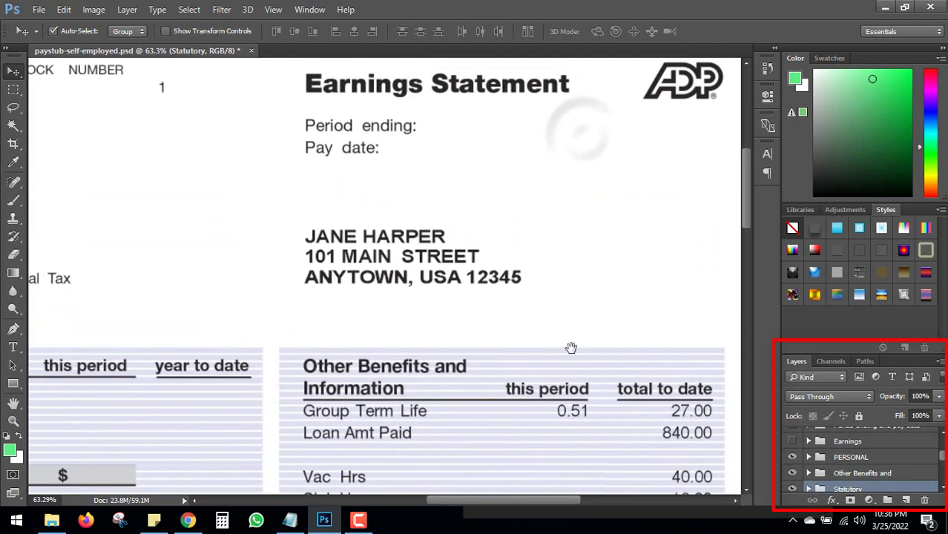
click(793, 457)
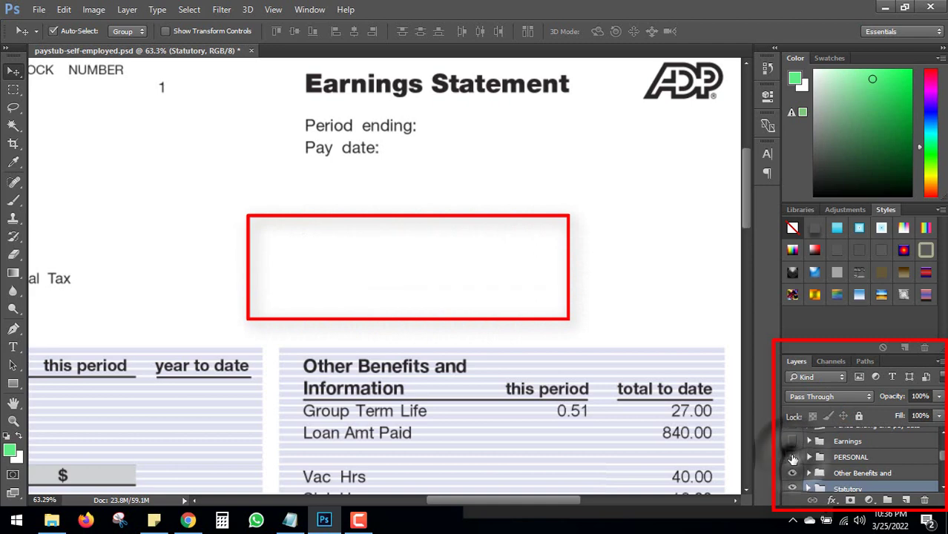
scroll(794, 460, up, 1)
click(792, 456)
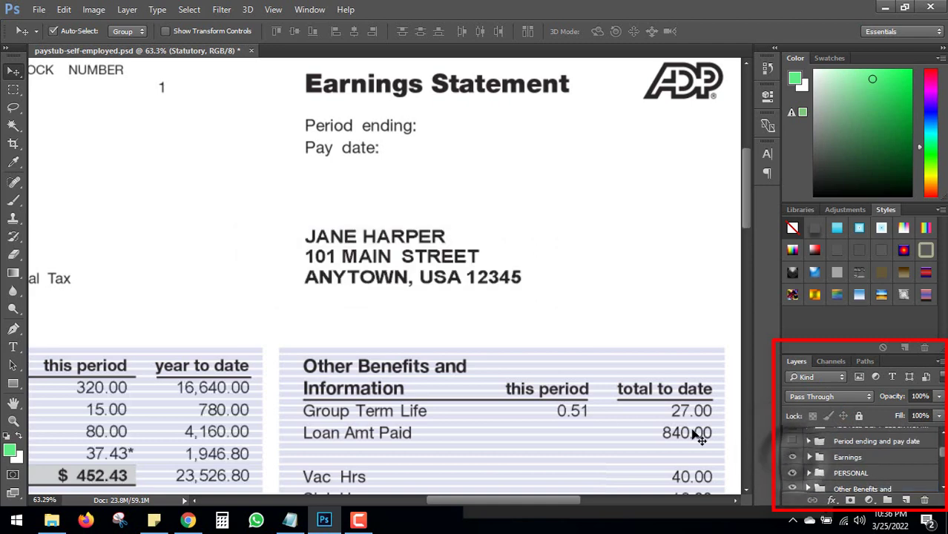
mouse_move(464, 403)
mouse_down()
mouse_move(616, 243)
mouse_move(724, 230)
mouse_up()
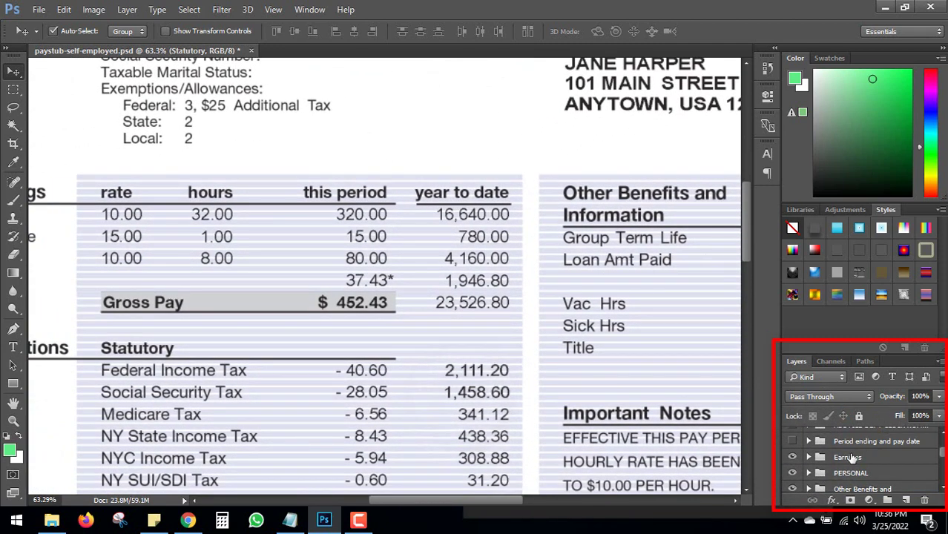
click(792, 457)
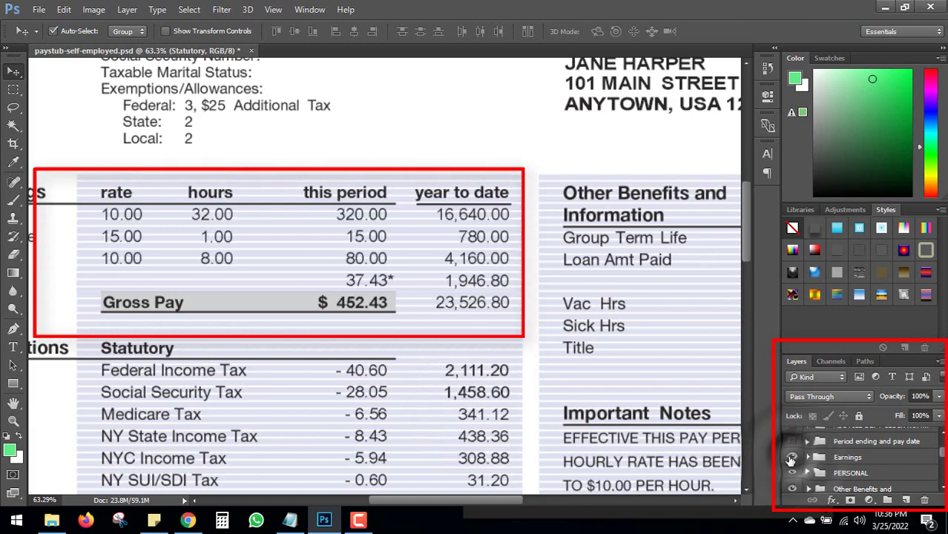
drag(445, 319, 553, 317)
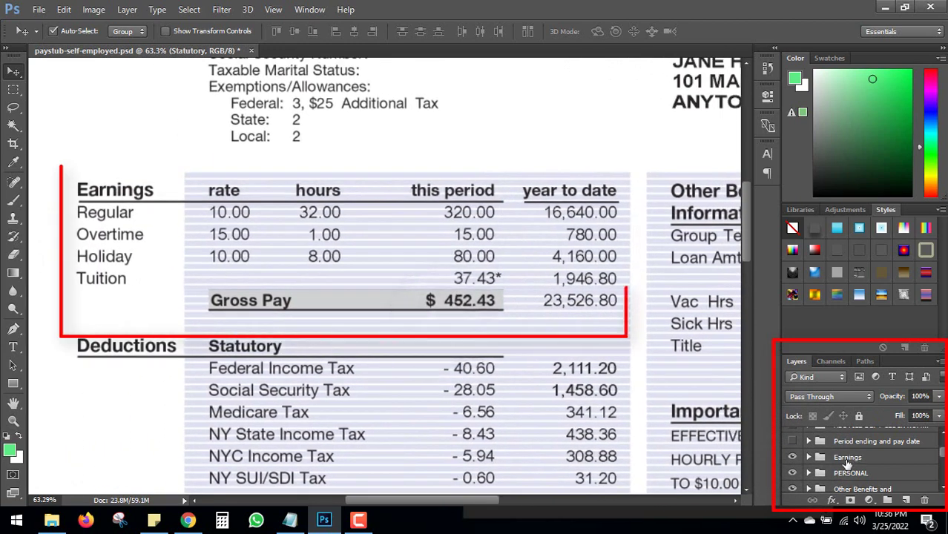
click(792, 457)
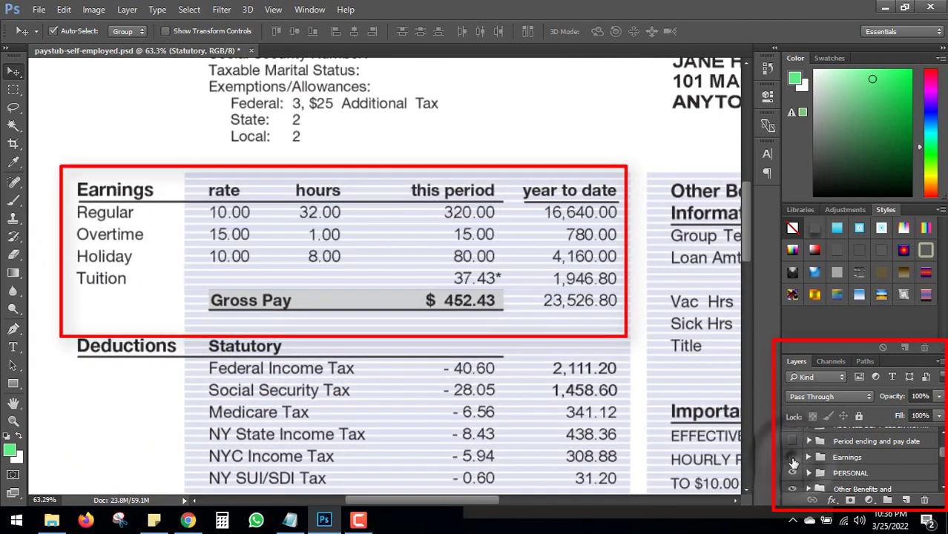
click(792, 457)
scroll(795, 460, up, 1)
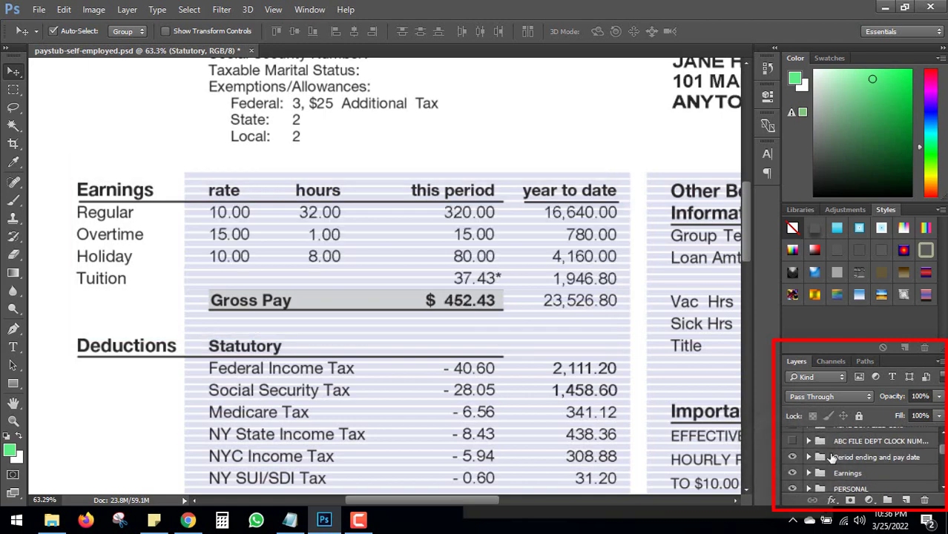
Bring the Earnings Statement header into view and make the pay-period dates visible again
mouse_move(620, 244)
mouse_down()
mouse_move(450, 475)
mouse_move(275, 383)
mouse_up()
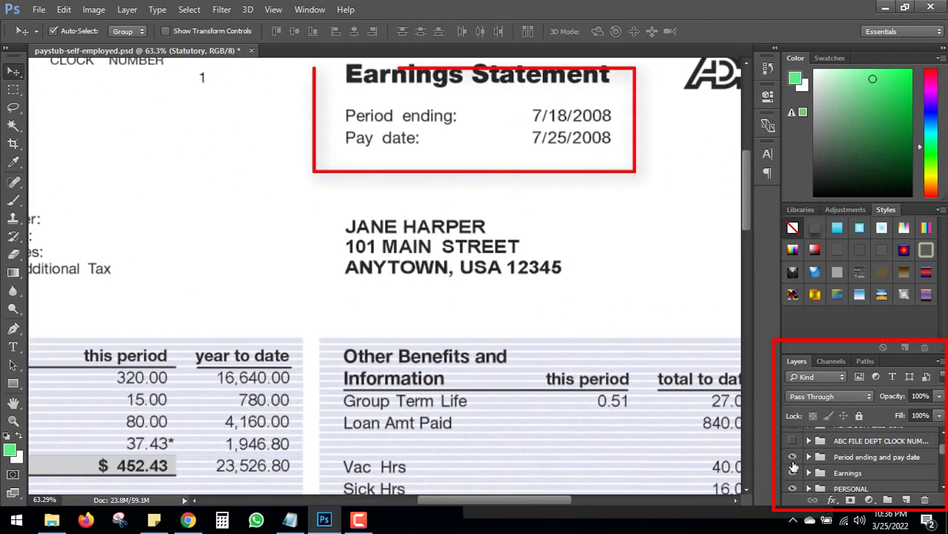
click(792, 458)
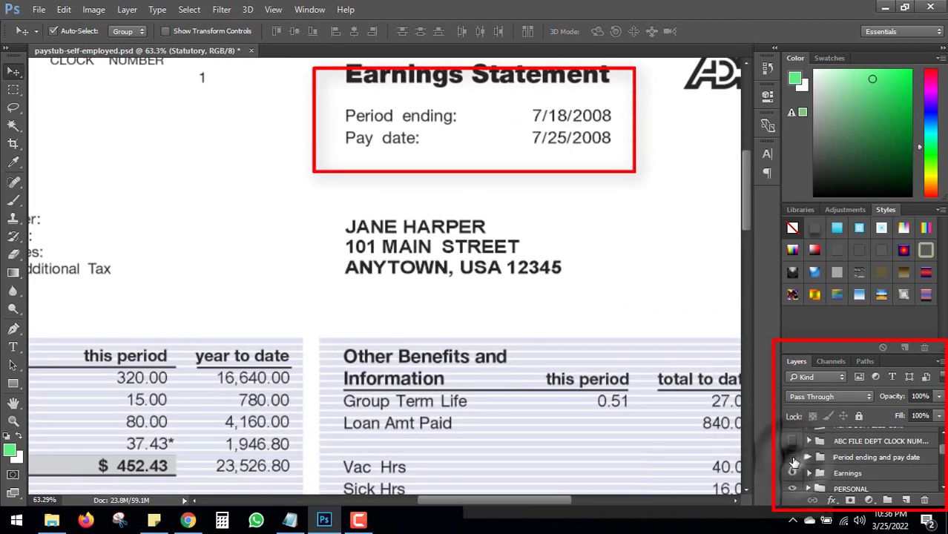
click(792, 457)
click(792, 458)
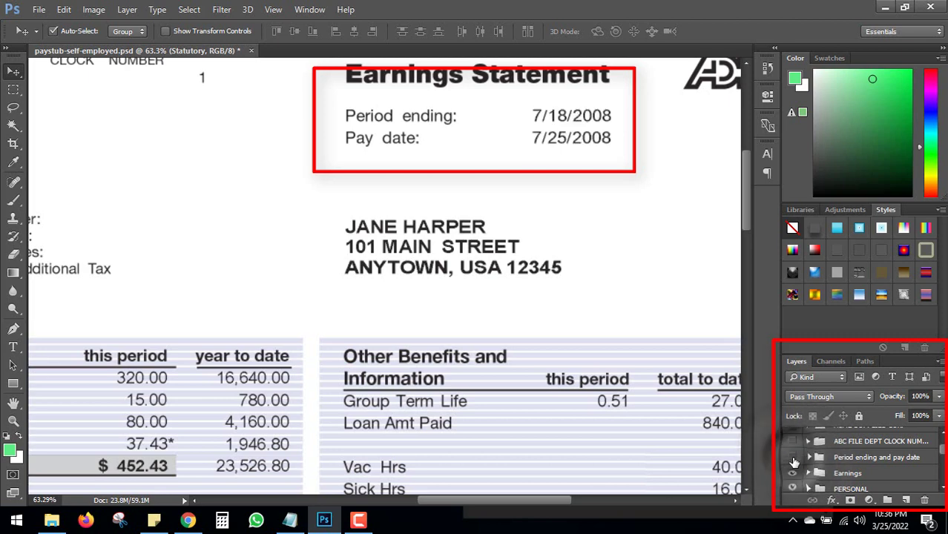
click(792, 458)
Show the company clock and ID numbers in the top-left header block
scroll(800, 451, up, 1)
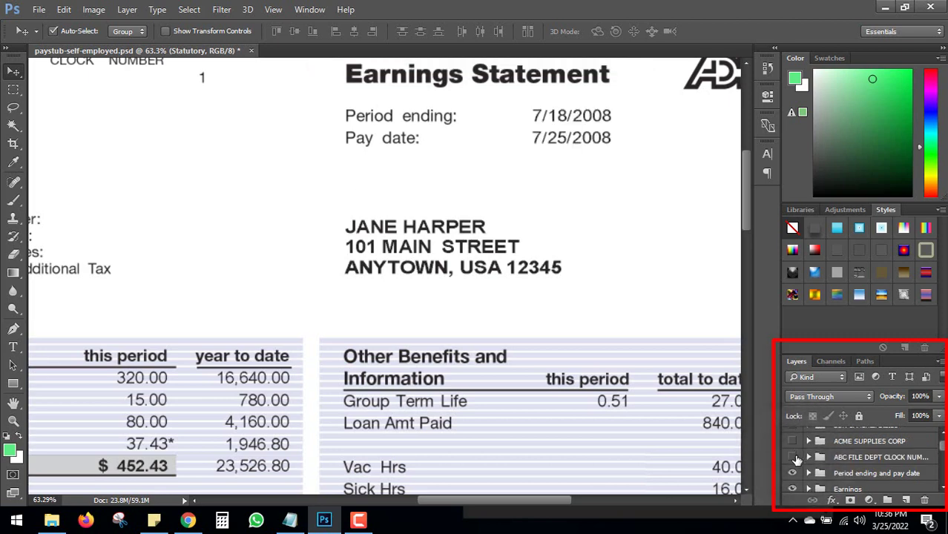
click(793, 458)
drag(366, 244, 761, 438)
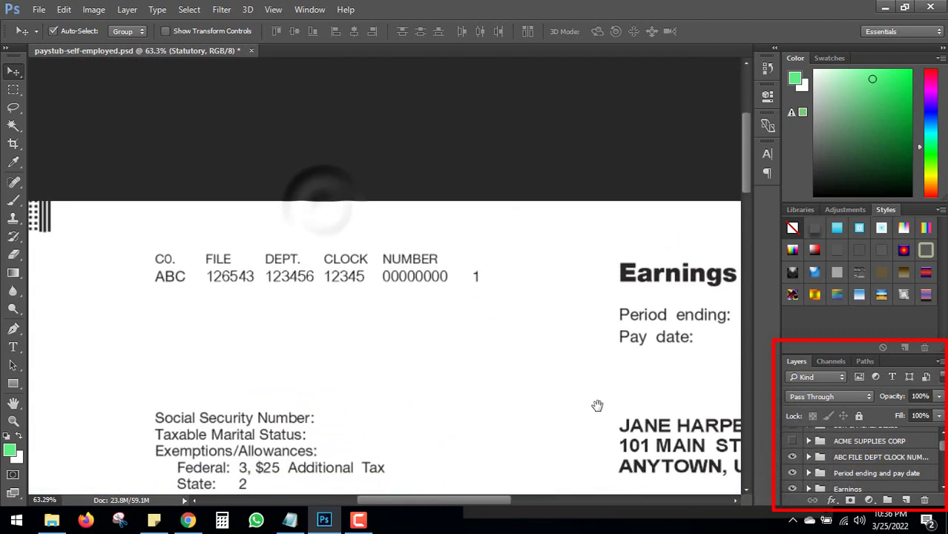
click(792, 457)
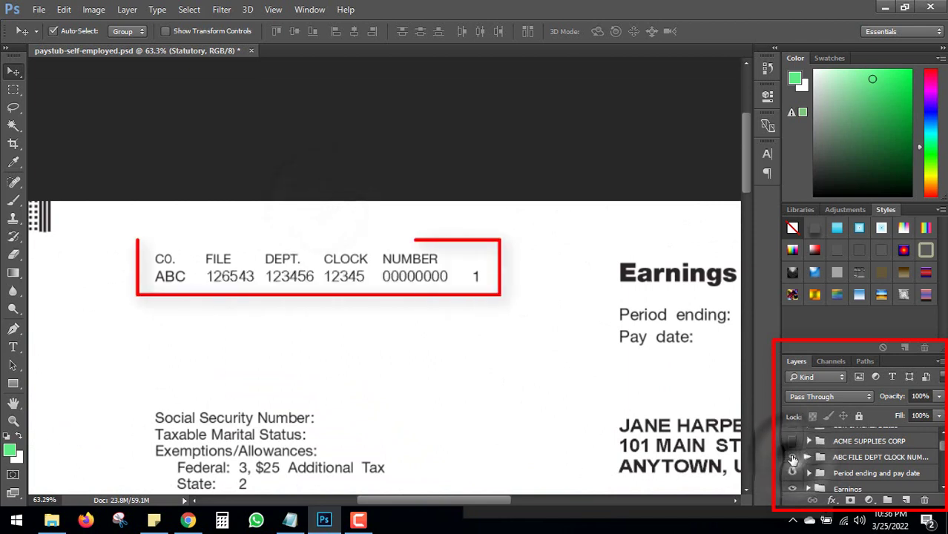
click(793, 458)
click(792, 458)
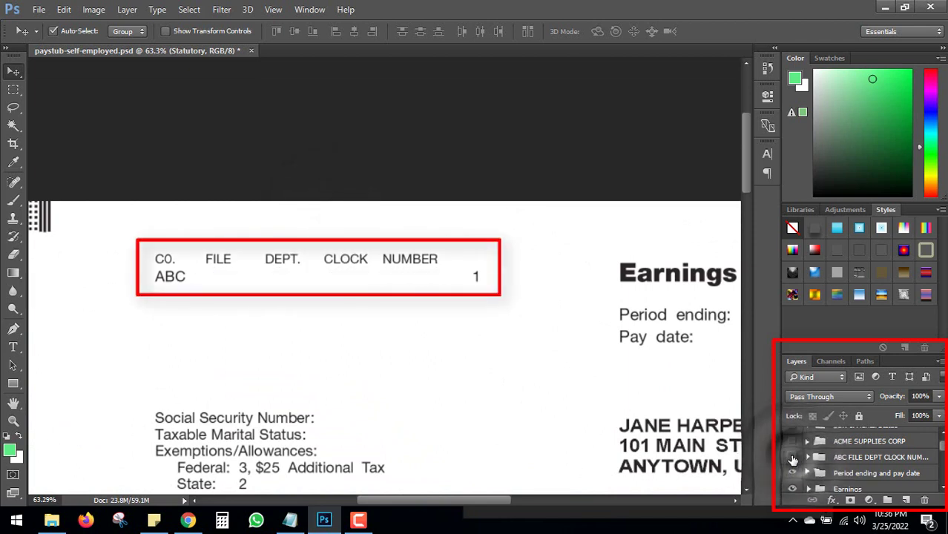
Make the ACME SUPPLIES CORP address block visible again
scroll(795, 461, up, 1)
click(792, 451)
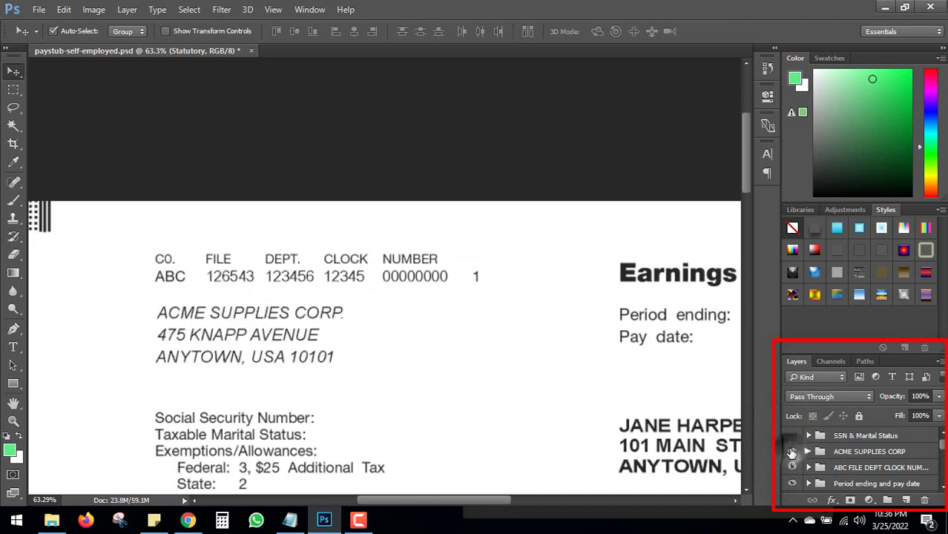
click(792, 452)
click(792, 452)
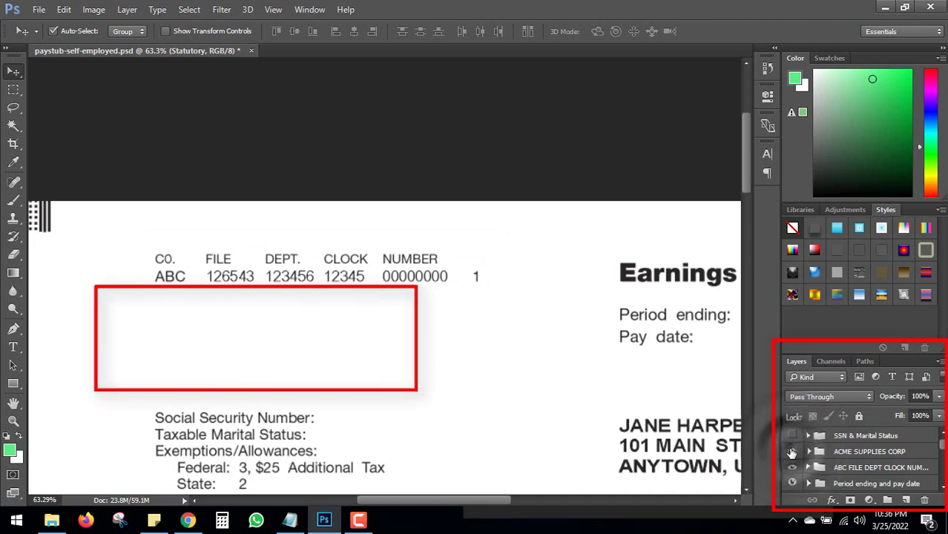
click(792, 452)
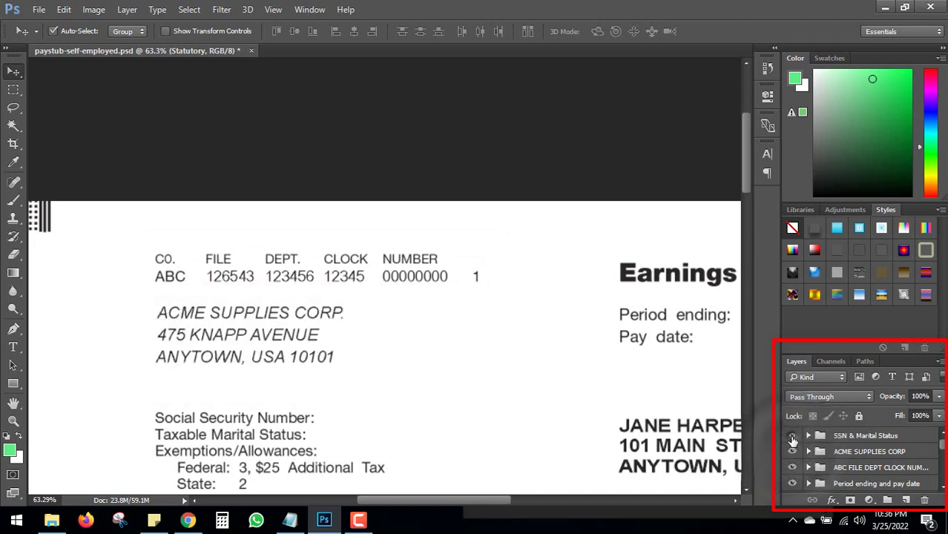
Make the SSN and marital status values visible again
click(792, 437)
click(792, 436)
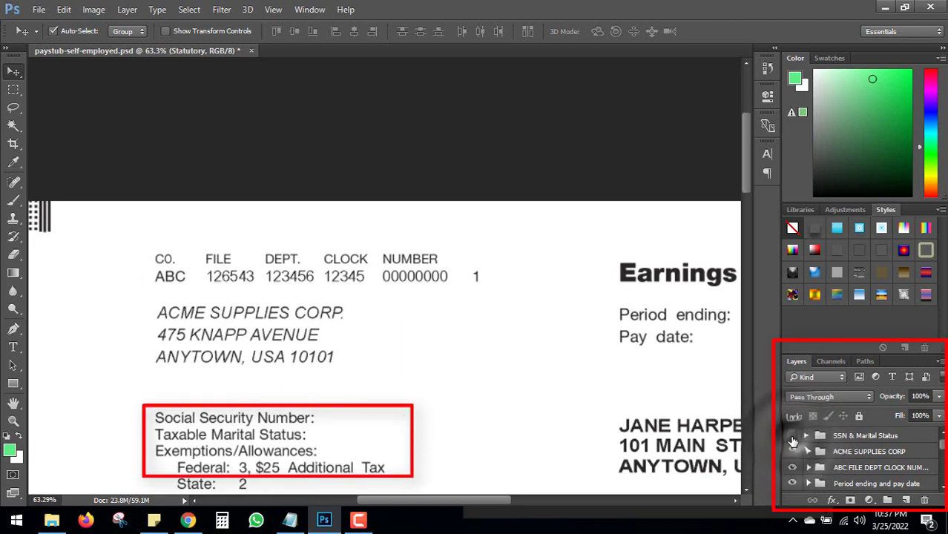
click(792, 437)
click(792, 436)
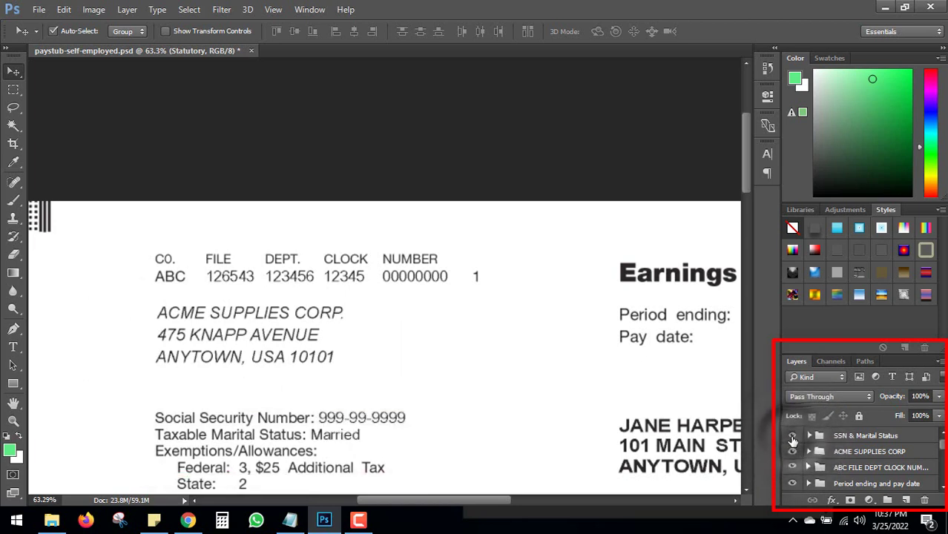
Select the Statutory layer group and scroll through the Layers panel
click(847, 468)
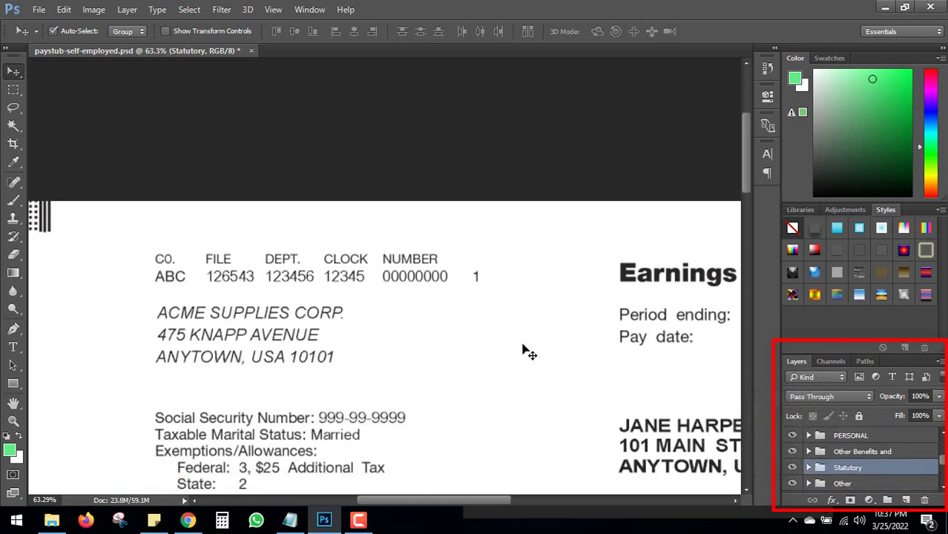
scroll(523, 349, down, 2)
scroll(482, 317, down, 3)
scroll(438, 385, down, 6)
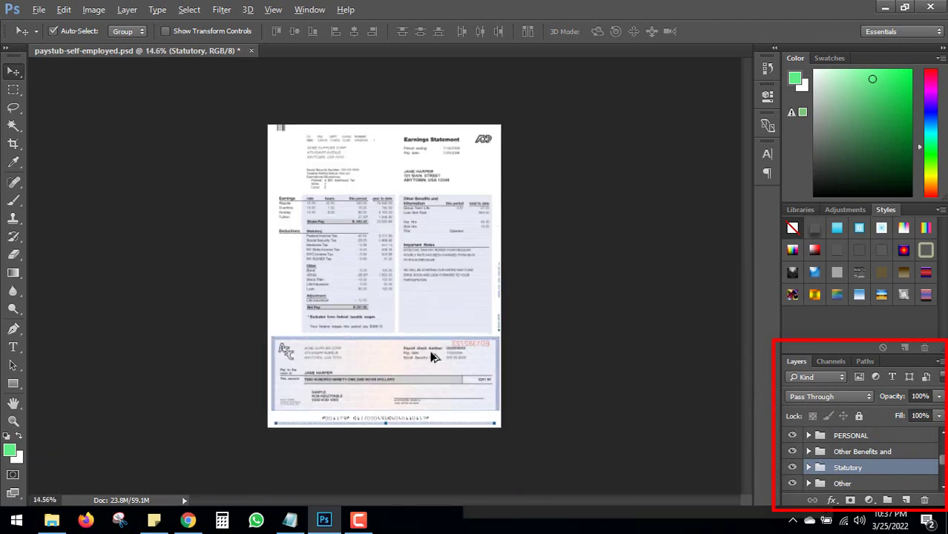
scroll(434, 356, up, 5)
scroll(434, 347, down, 2)
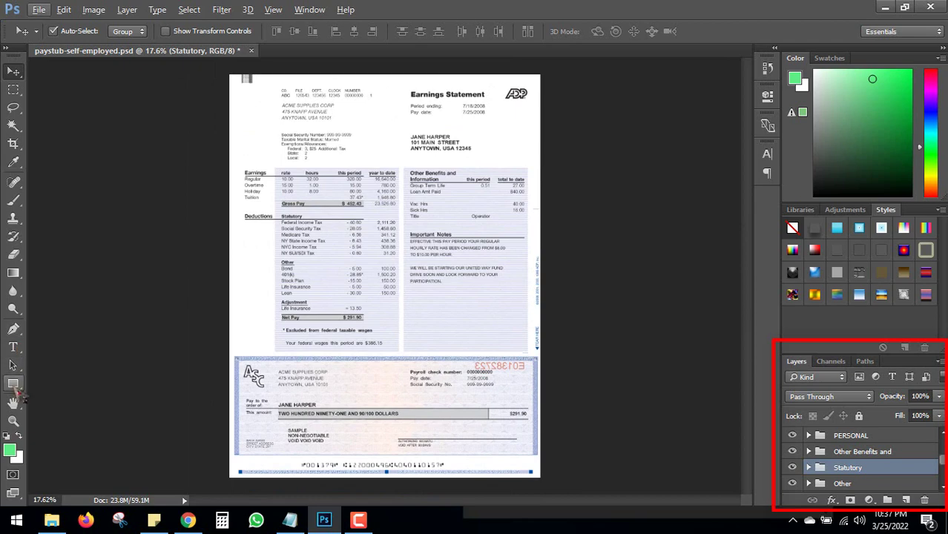
Choose the Rectangle tool, try an outline across the page, and deselect all layers
click(13, 382)
click(83, 382)
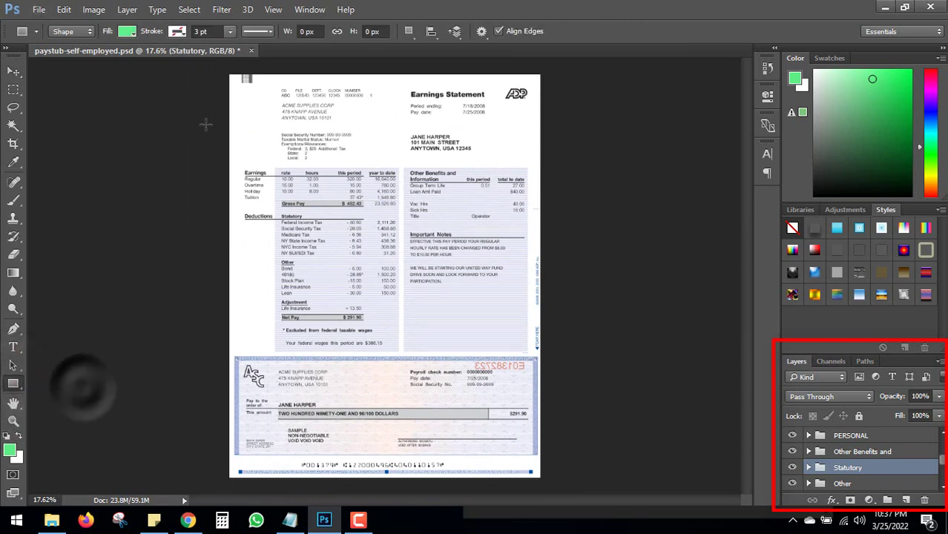
drag(225, 72, 507, 474)
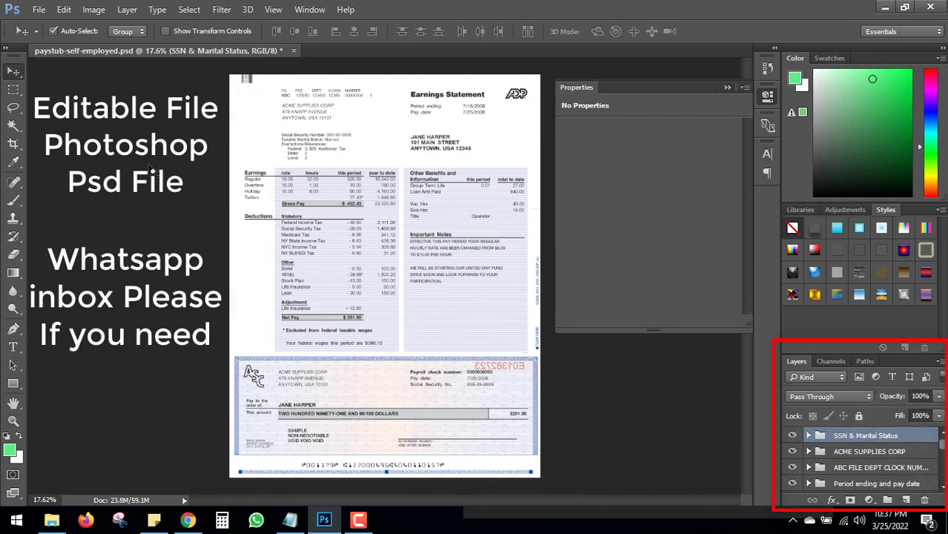
click(152, 169)
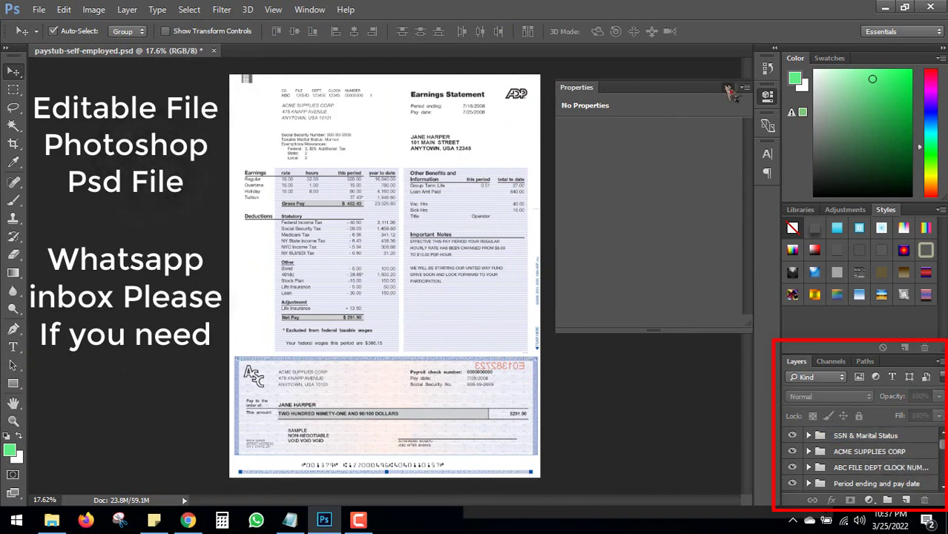
click(729, 88)
click(13, 384)
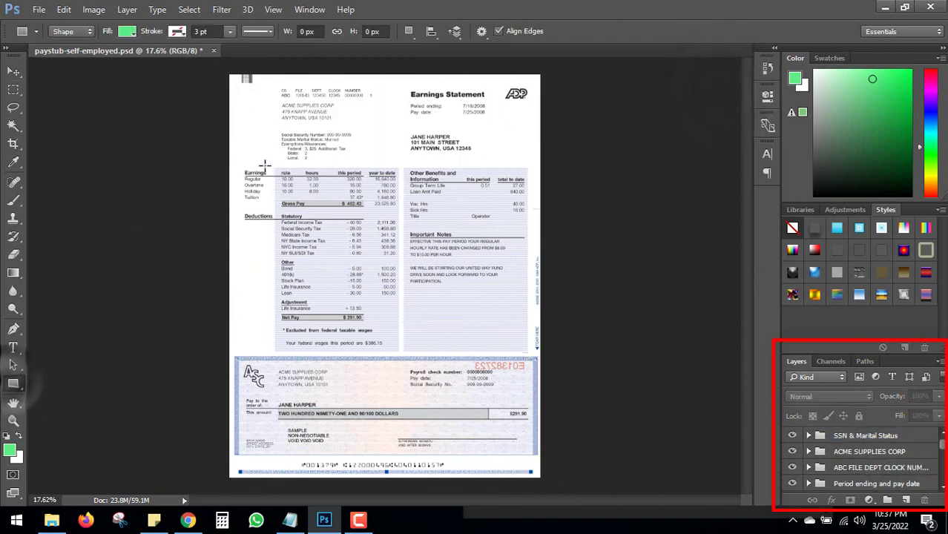
Draw the large green Rectangle 1 over the paystub body, dismissing its size dialog and Properties panel
drag(245, 133, 535, 386)
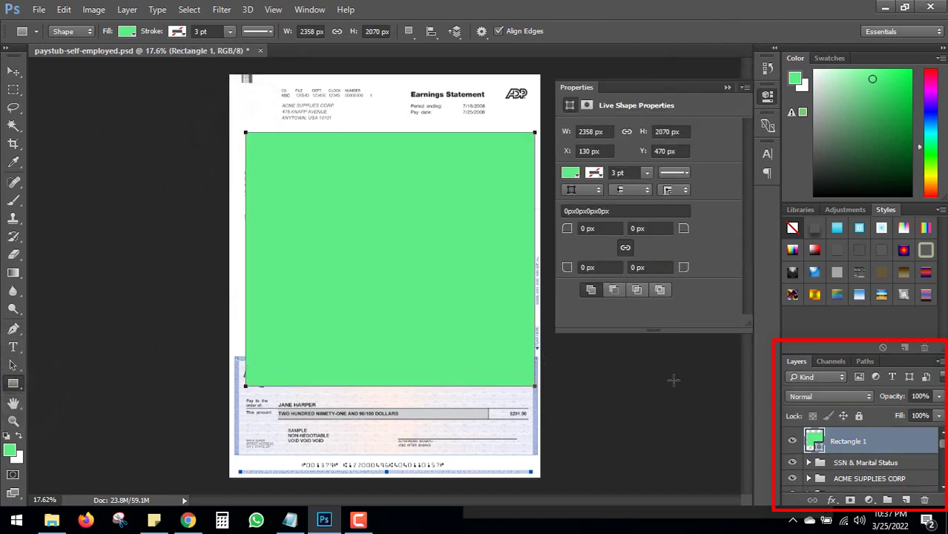
click(673, 380)
click(558, 135)
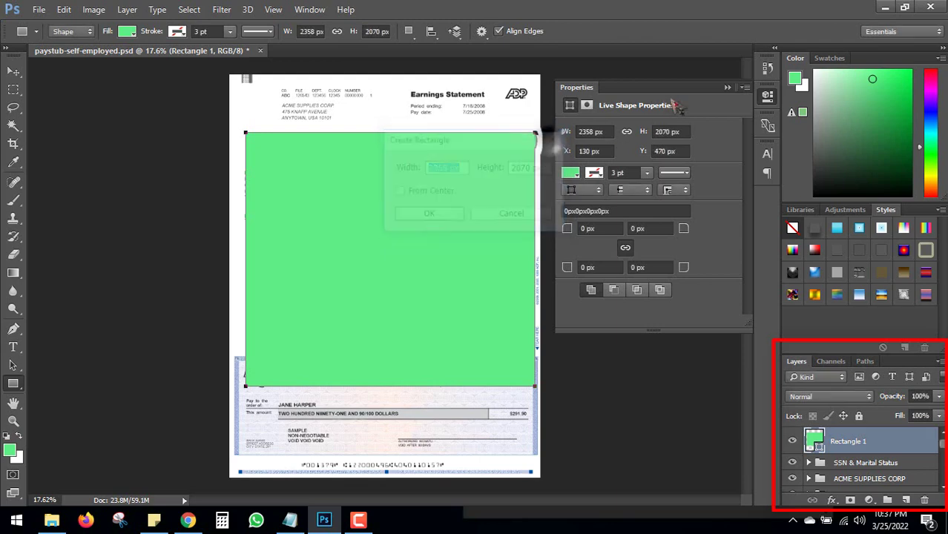
click(745, 75)
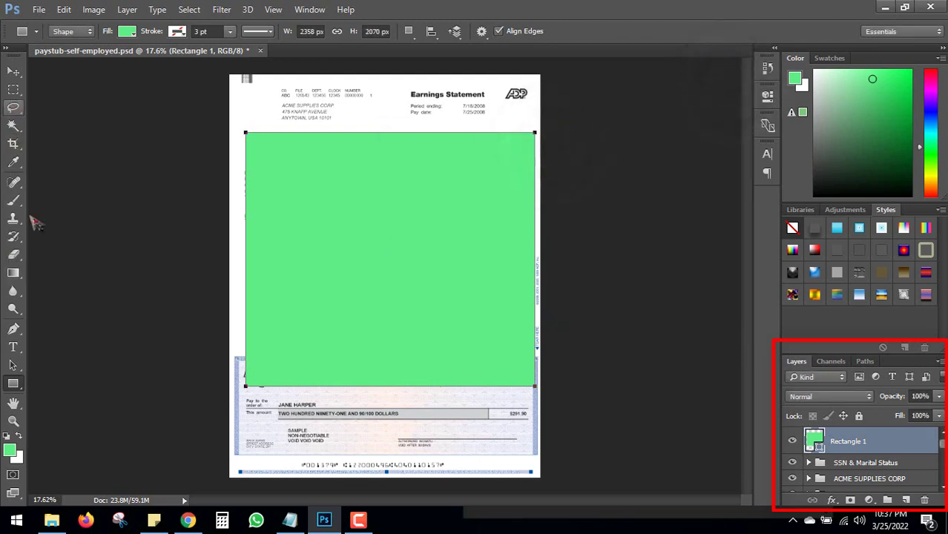
click(12, 346)
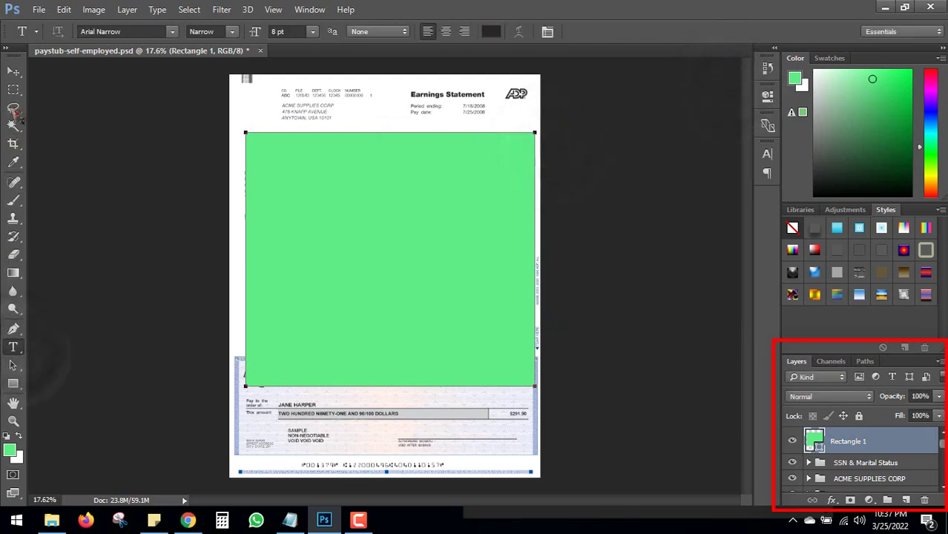
click(13, 71)
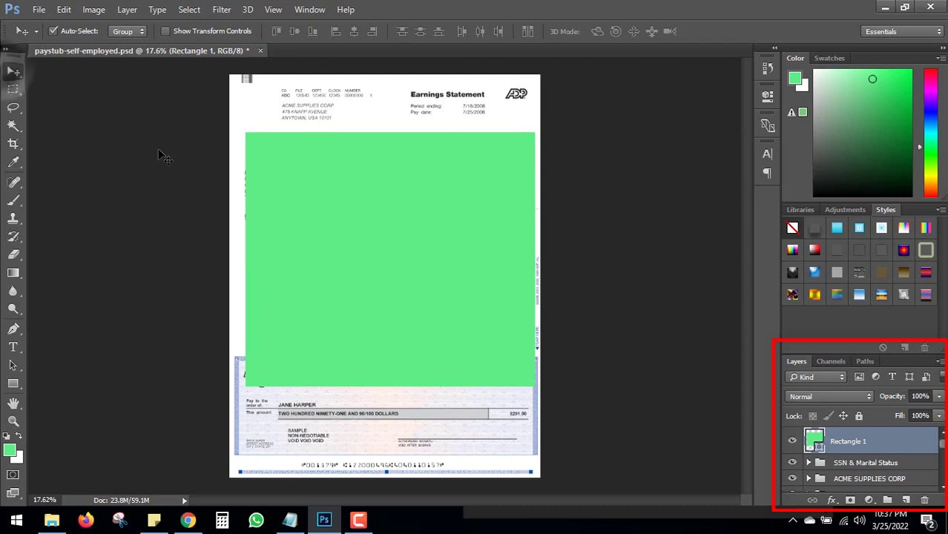
click(15, 348)
Mark out a text box over the green rectangle with the Type tool
click(267, 225)
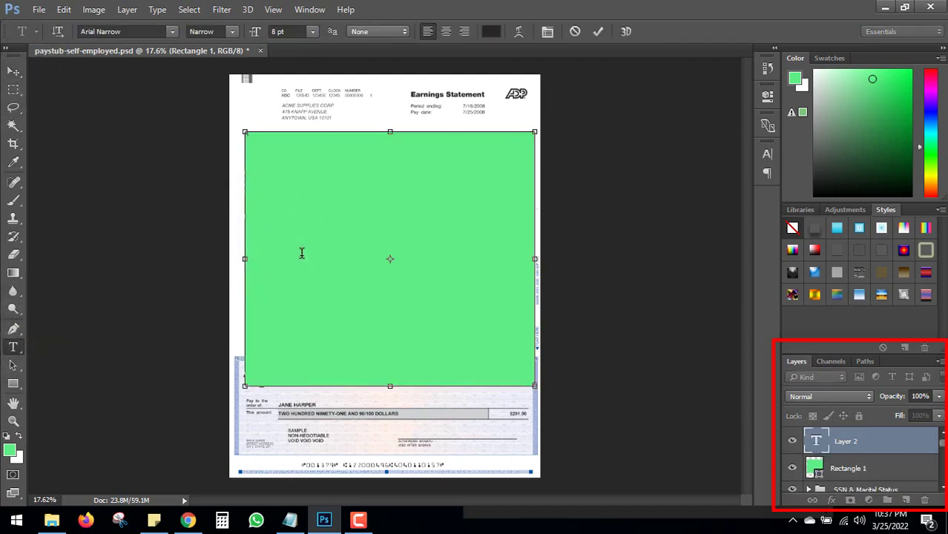
click(13, 72)
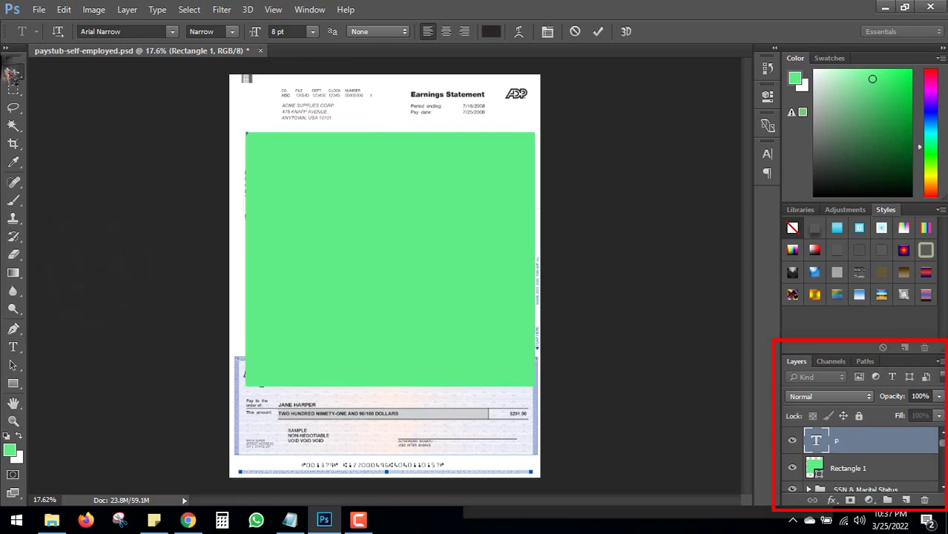
click(13, 348)
click(137, 256)
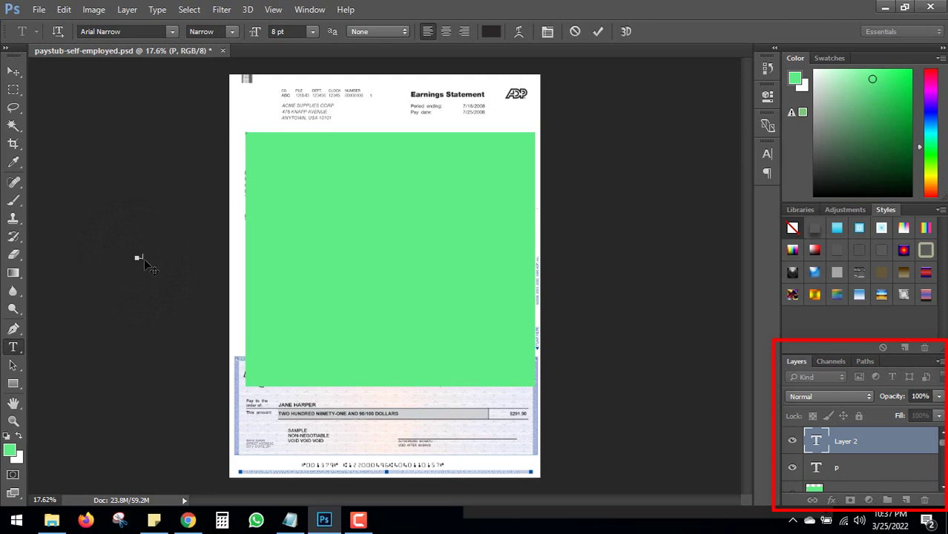
mouse_move(137, 256)
mouse_down()
mouse_move(215, 286)
mouse_move(328, 181)
mouse_move(298, 131)
mouse_up()
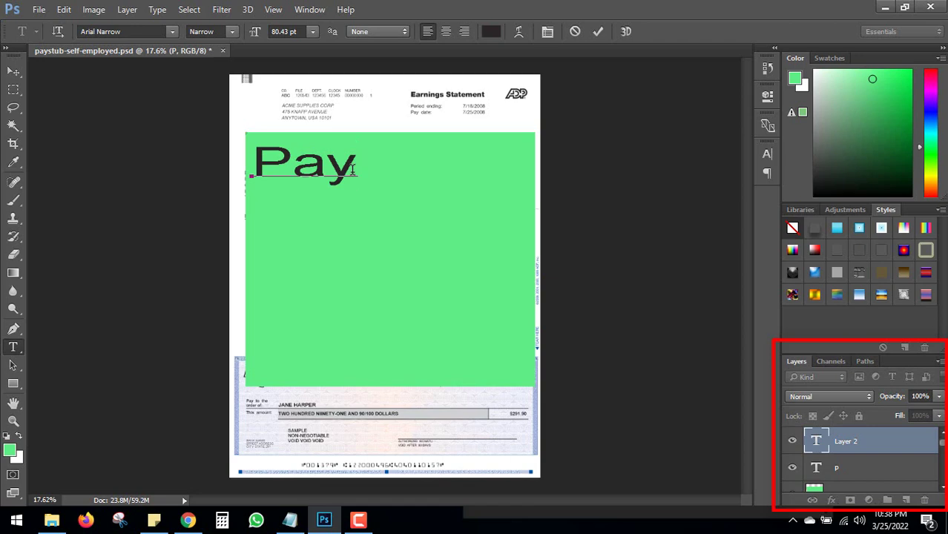
Type the stacked lines Paystub Self Employed Docuemnt, Make And, Learn, with Adobe on its own line
text(stu)
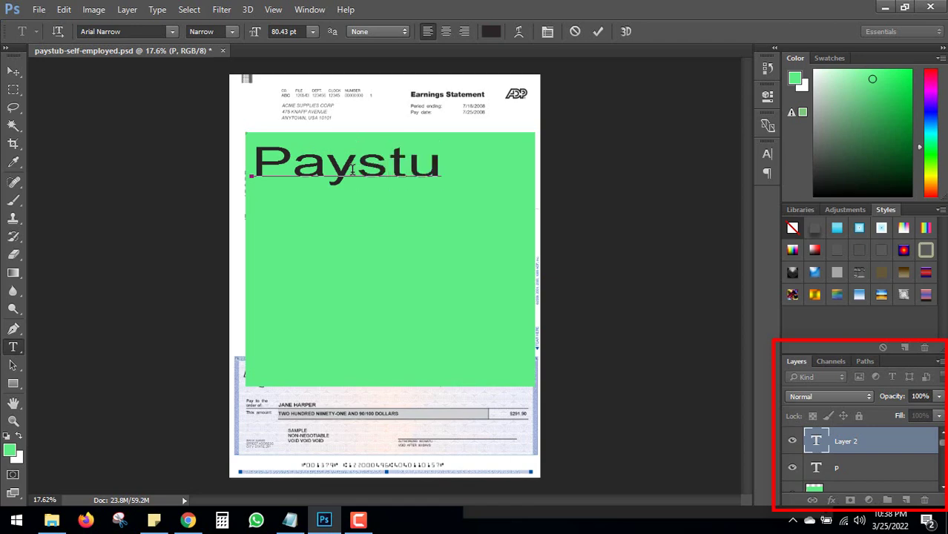
text(b )
text(Self E)
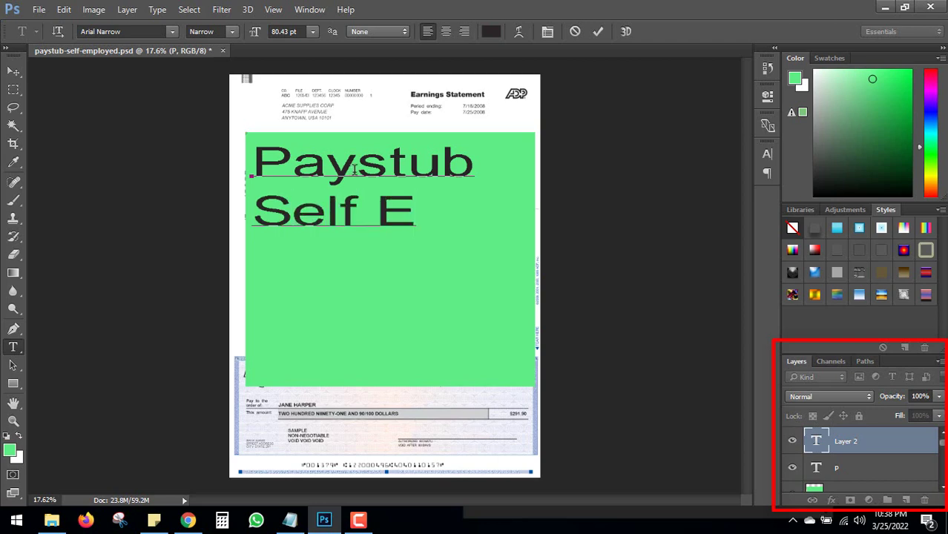
key(BackSpace)
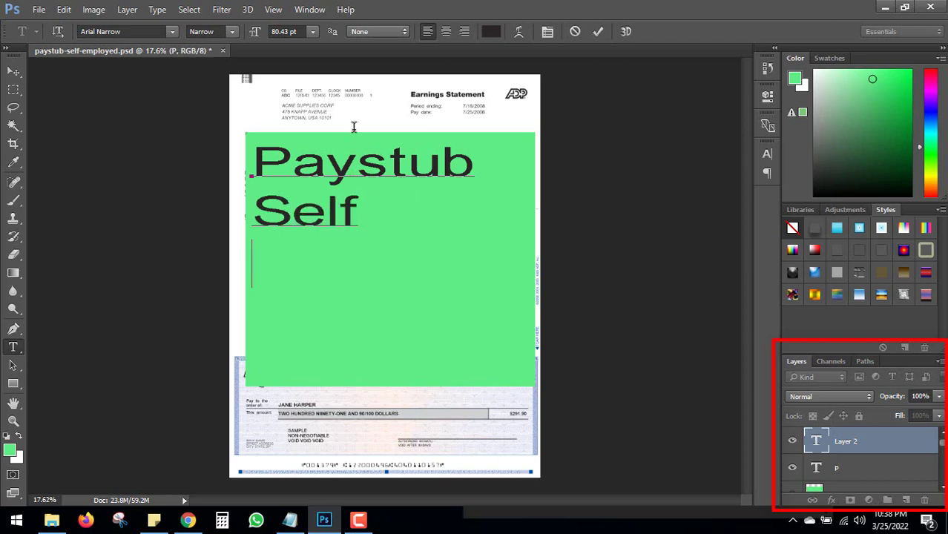
text(Em)
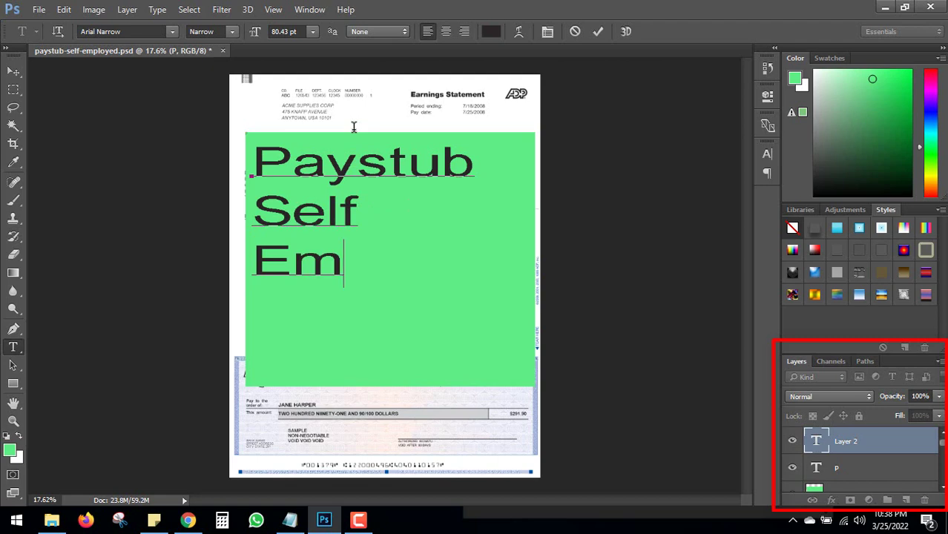
text(plo)
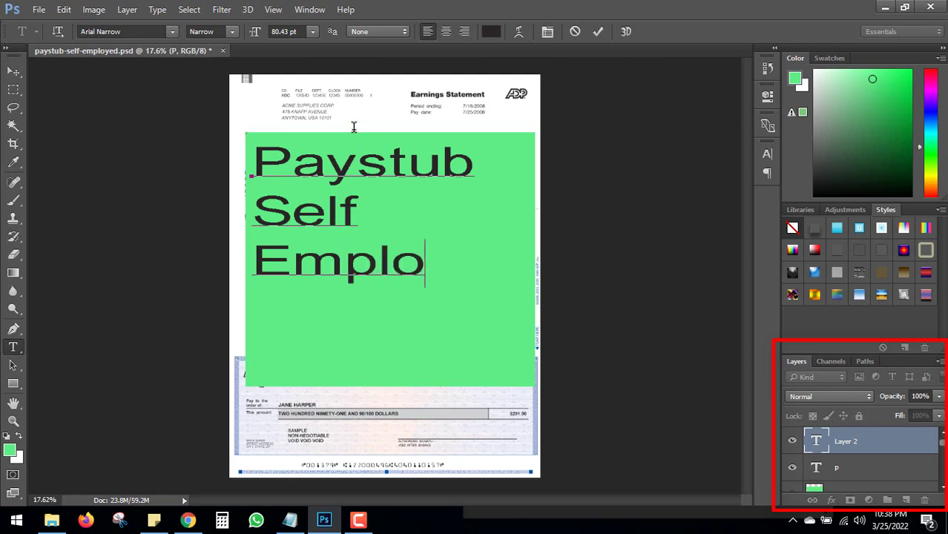
text(yed )
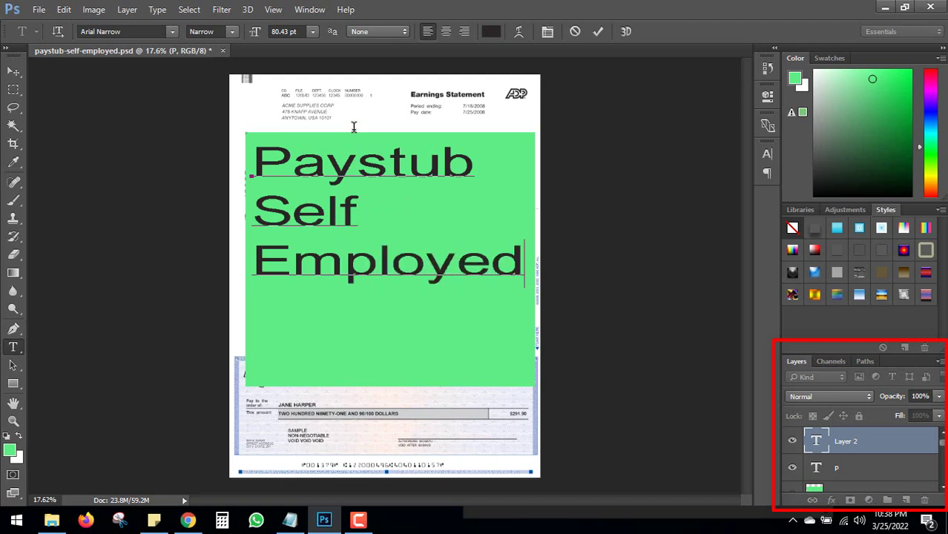
text(Doc)
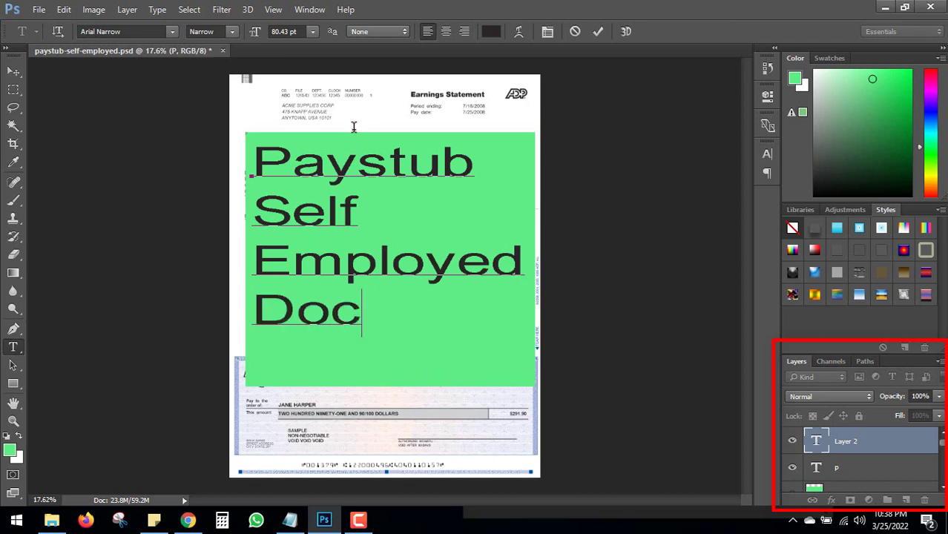
text(uemnt)
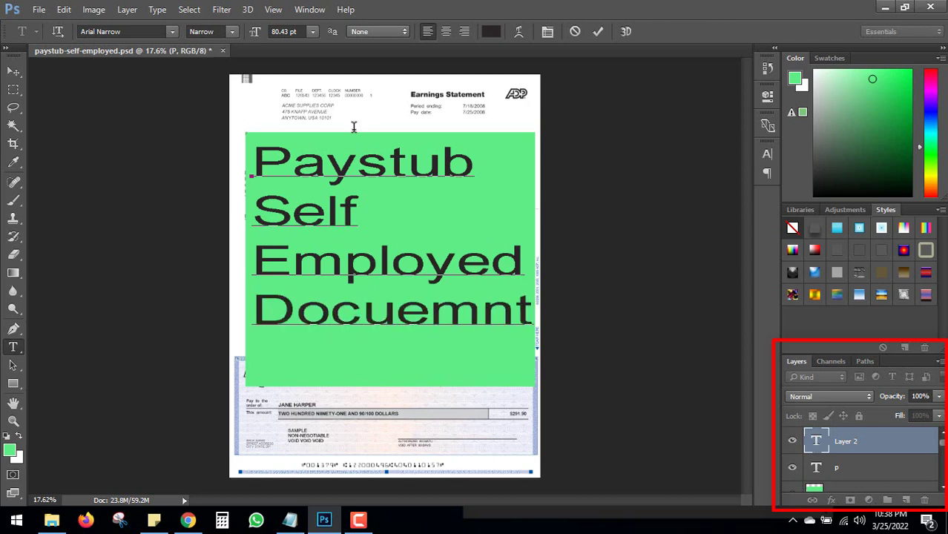
key(Return)
text(Make)
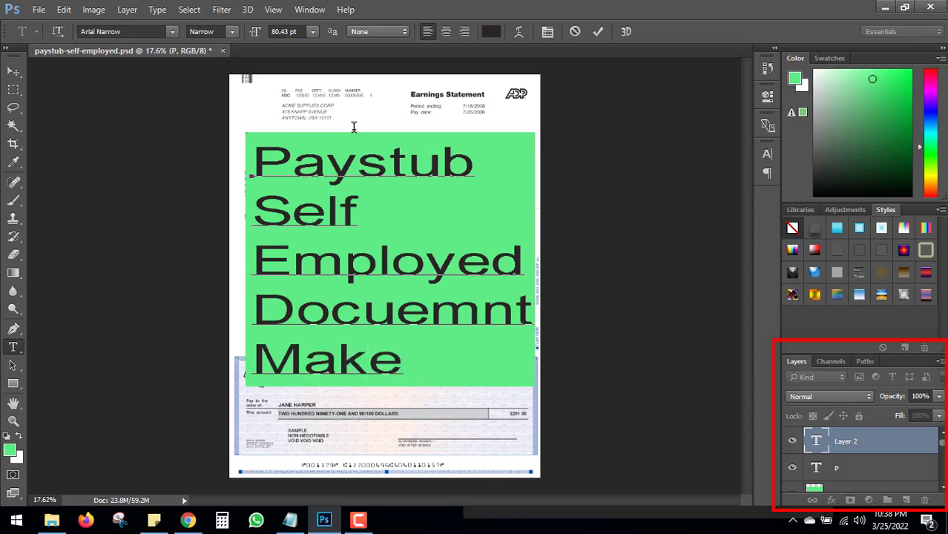
text( And)
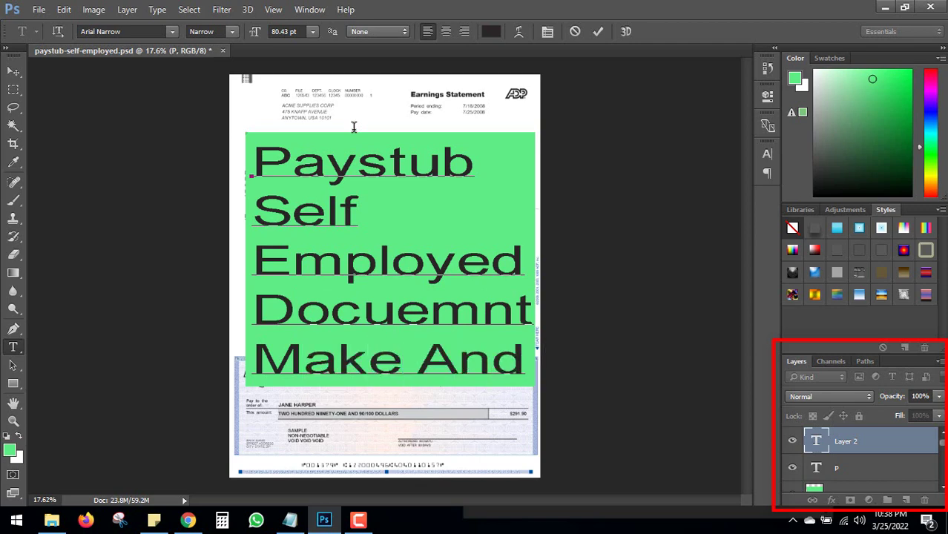
key(Return)
text(Learn)
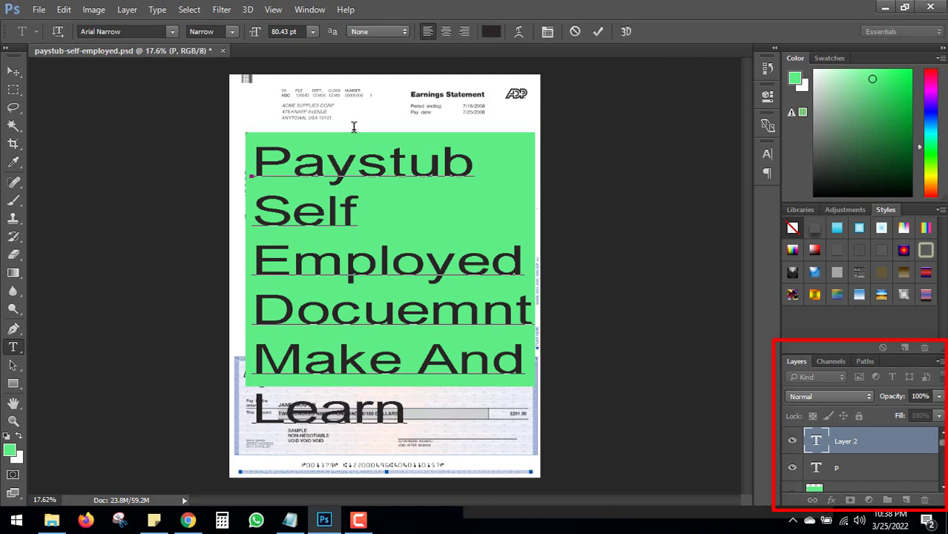
text( Adob)
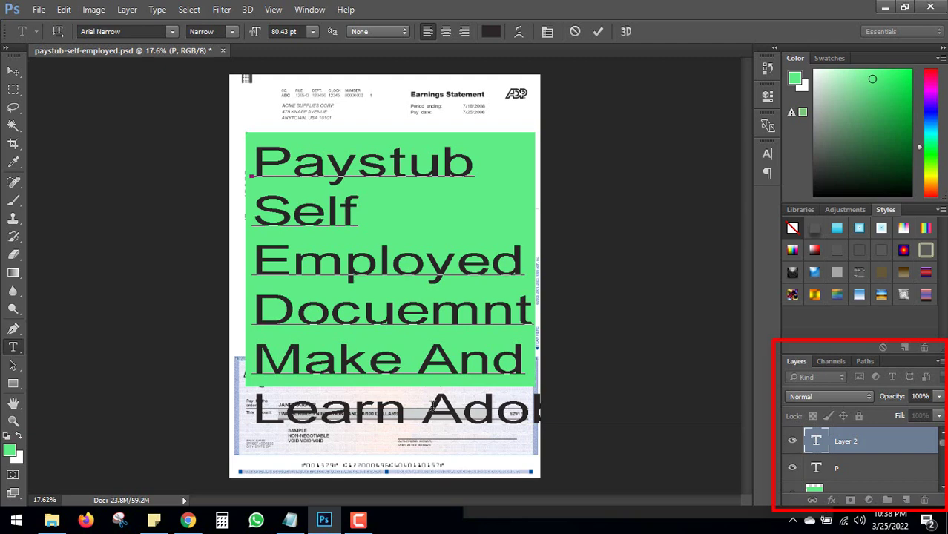
click(432, 407)
key(Return)
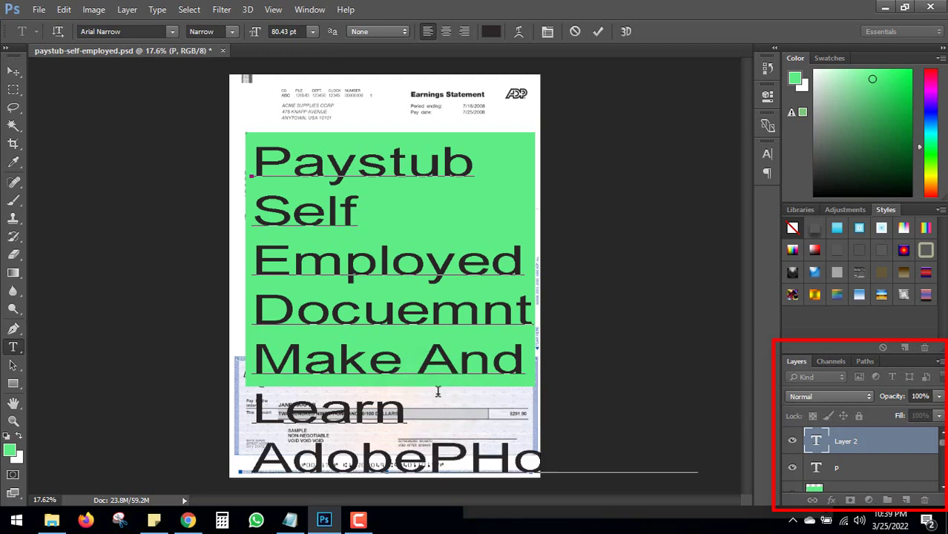
Scale the text block down to about 43% so it fits in the green area
click(14, 72)
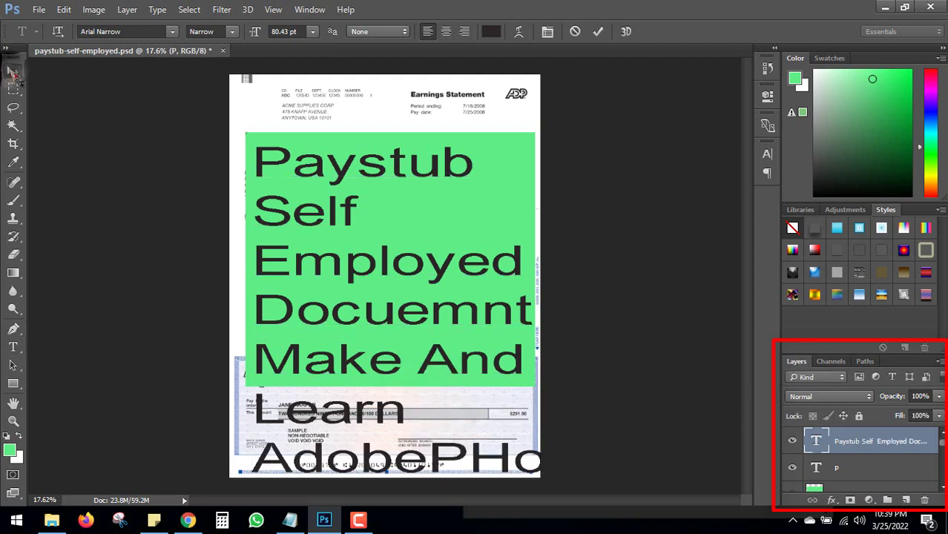
key(ctrl+t)
drag(406, 259, 323, 206)
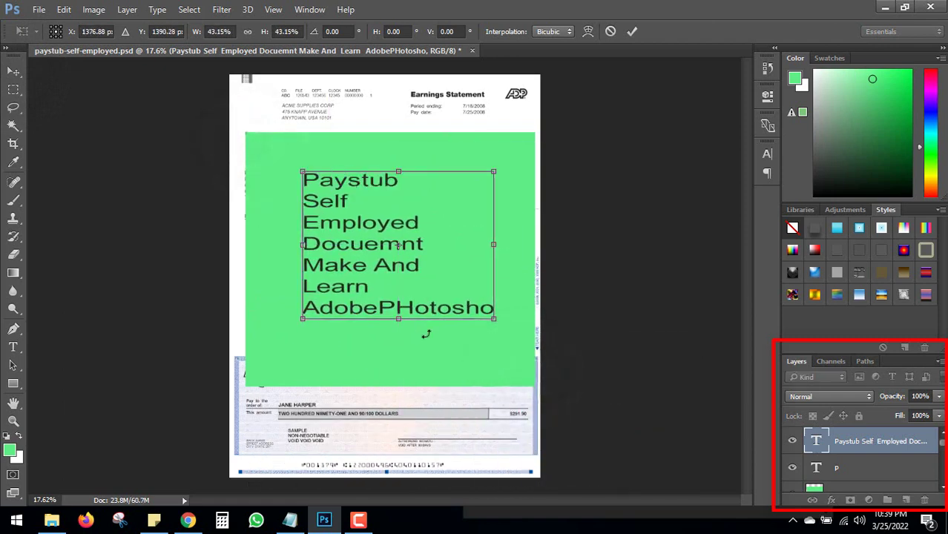
key(Return)
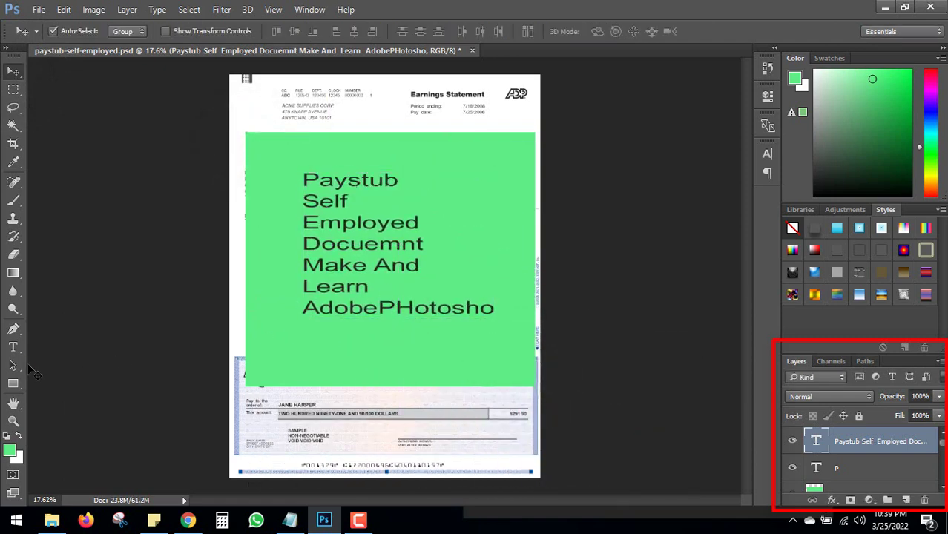
Correct the last line of text to read 'Adobe photoshop cc'
click(13, 346)
click(413, 307)
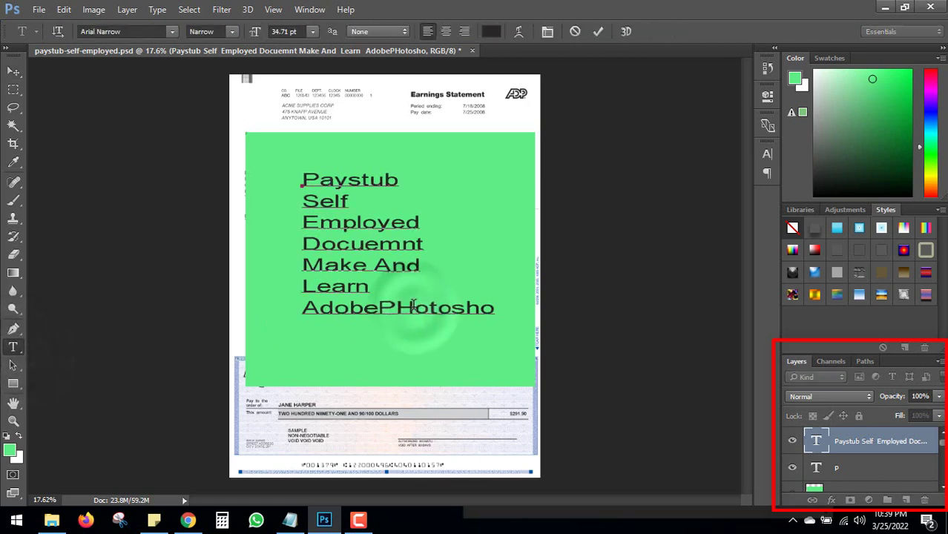
key(BackSpace)
text(ph)
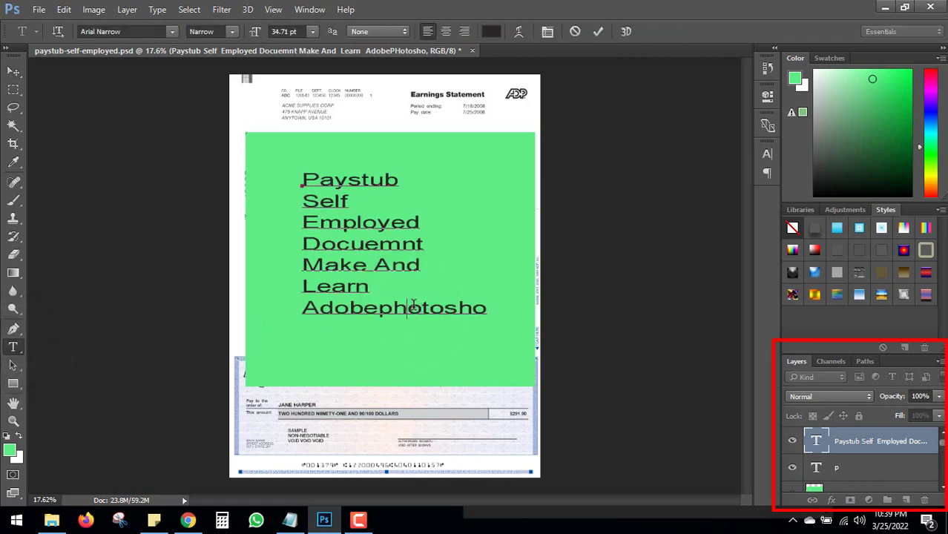
click(13, 71)
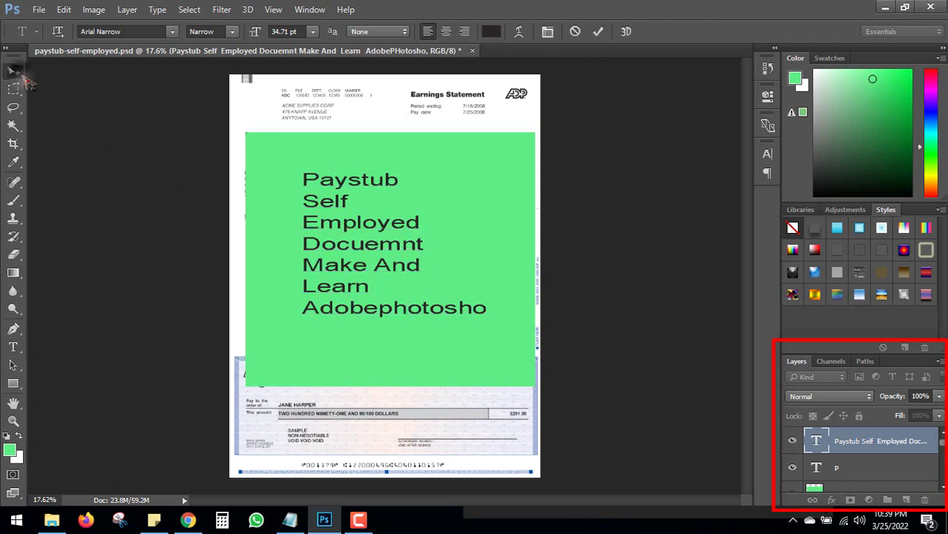
click(13, 347)
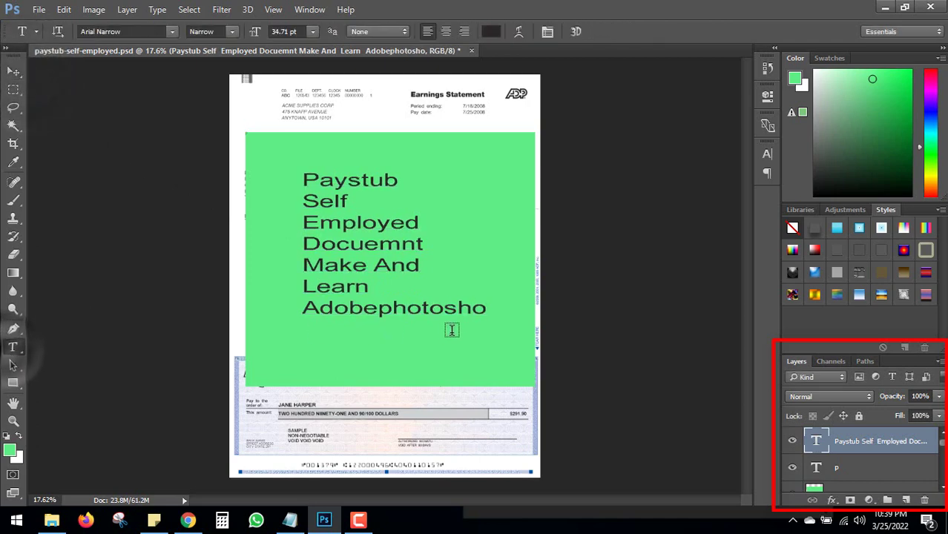
click(487, 307)
text(p cc)
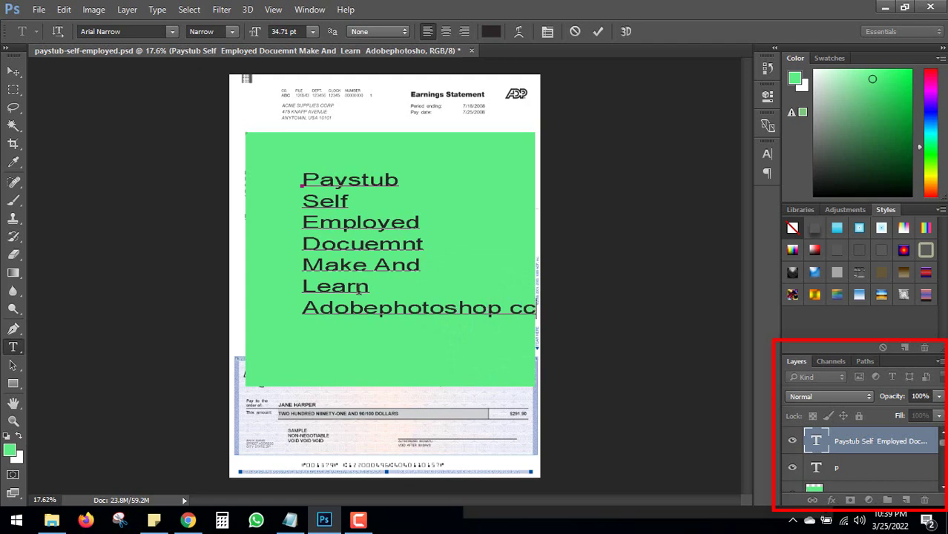
click(380, 309)
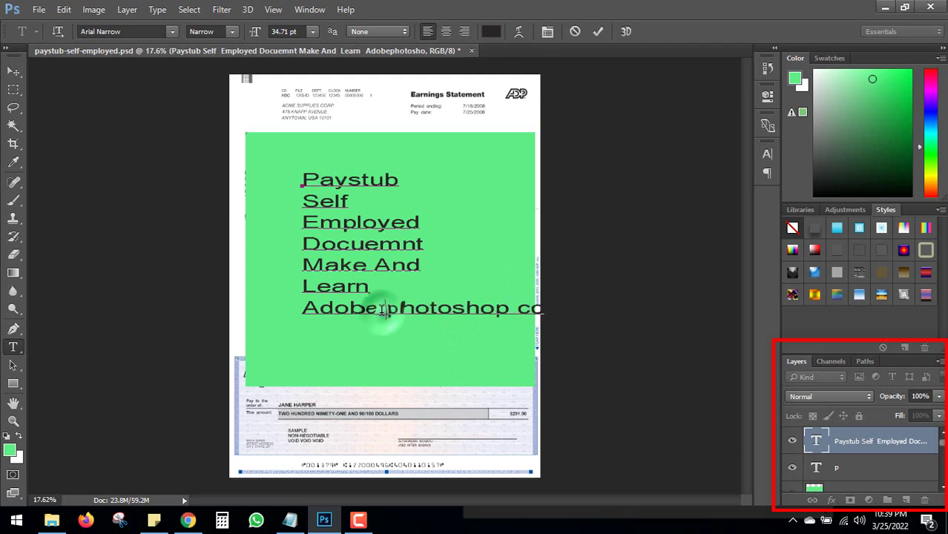
Shift the text block left within the green rectangle and select the line 'Adobe photoshop cc'
click(13, 72)
drag(354, 247, 315, 247)
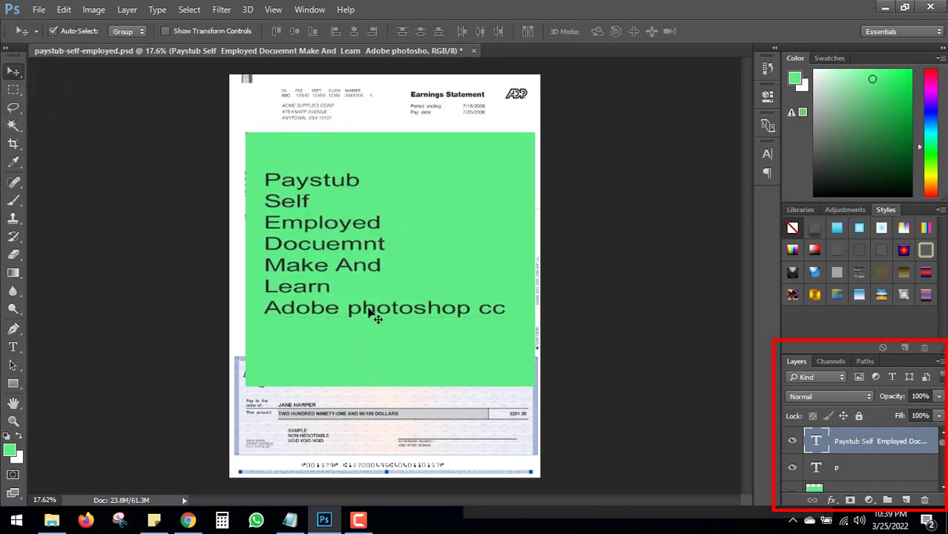
click(13, 347)
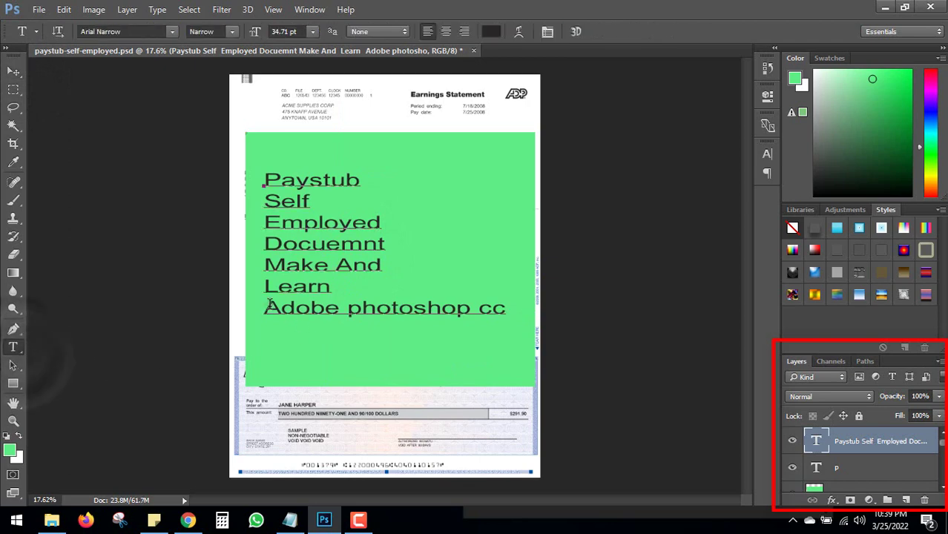
drag(263, 307, 532, 310)
Colour the line 'Adobe photoshop cc' red, then delete the text layer and hide the green rectangle
click(491, 31)
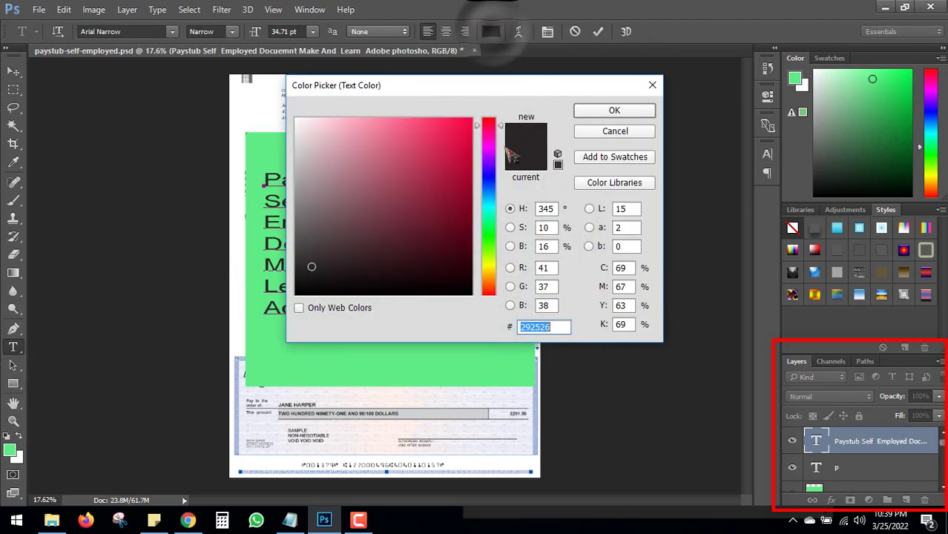
click(467, 147)
click(614, 110)
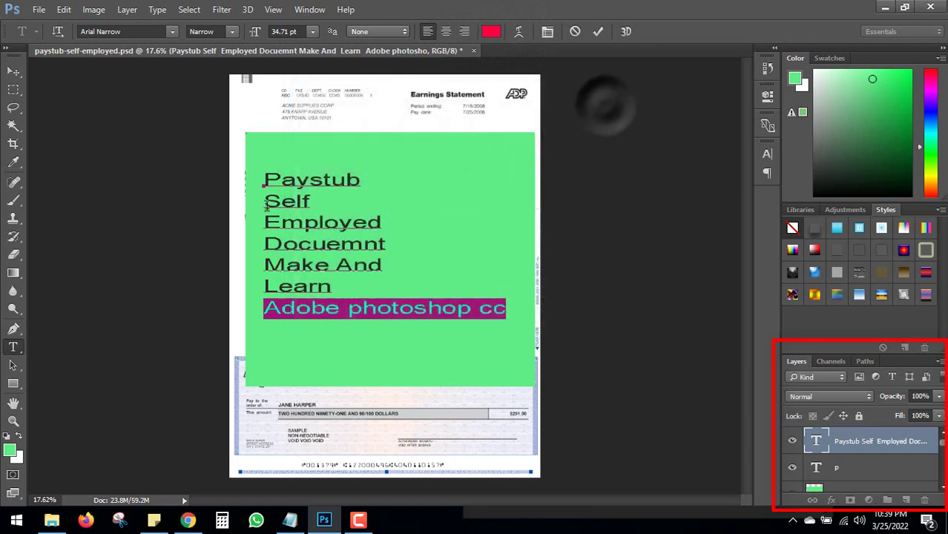
click(12, 72)
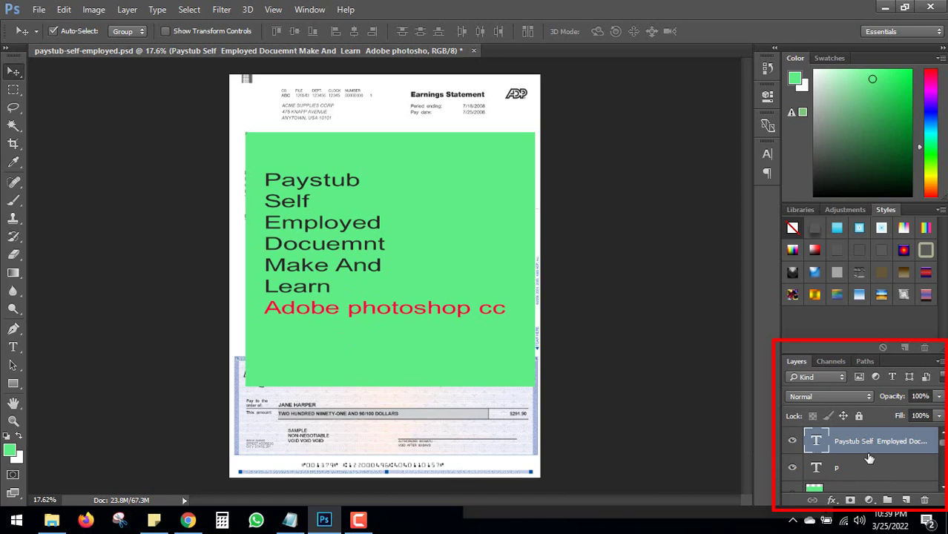
key(Delete)
key(Delete)
key(Delete)
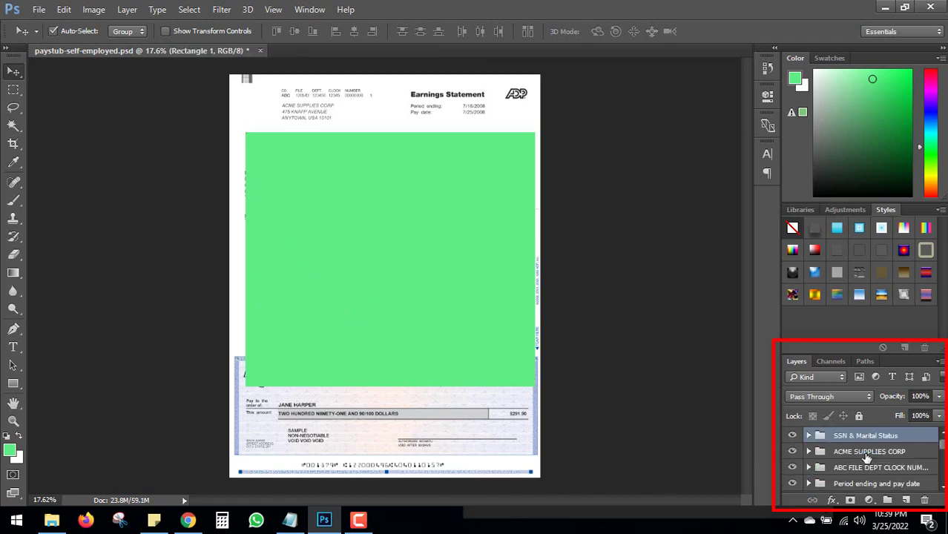
click(359, 519)
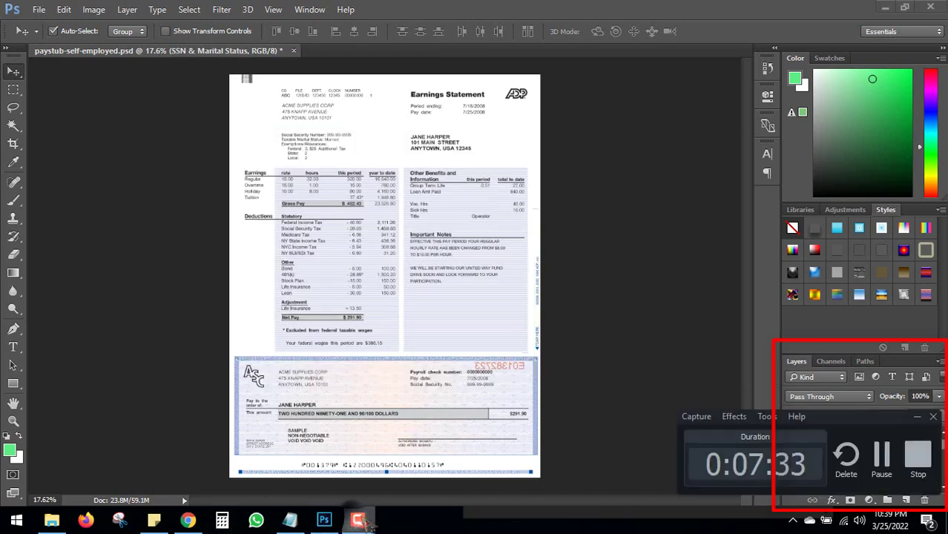